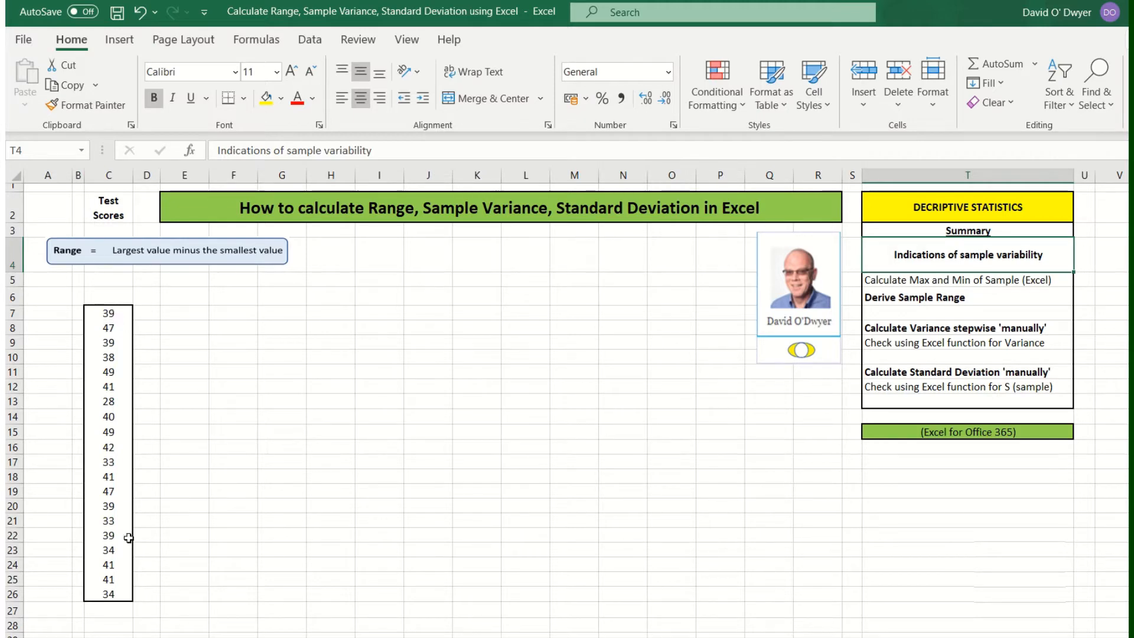
# Step: Label cell C5 'max ='
pyautogui.click(115, 281)
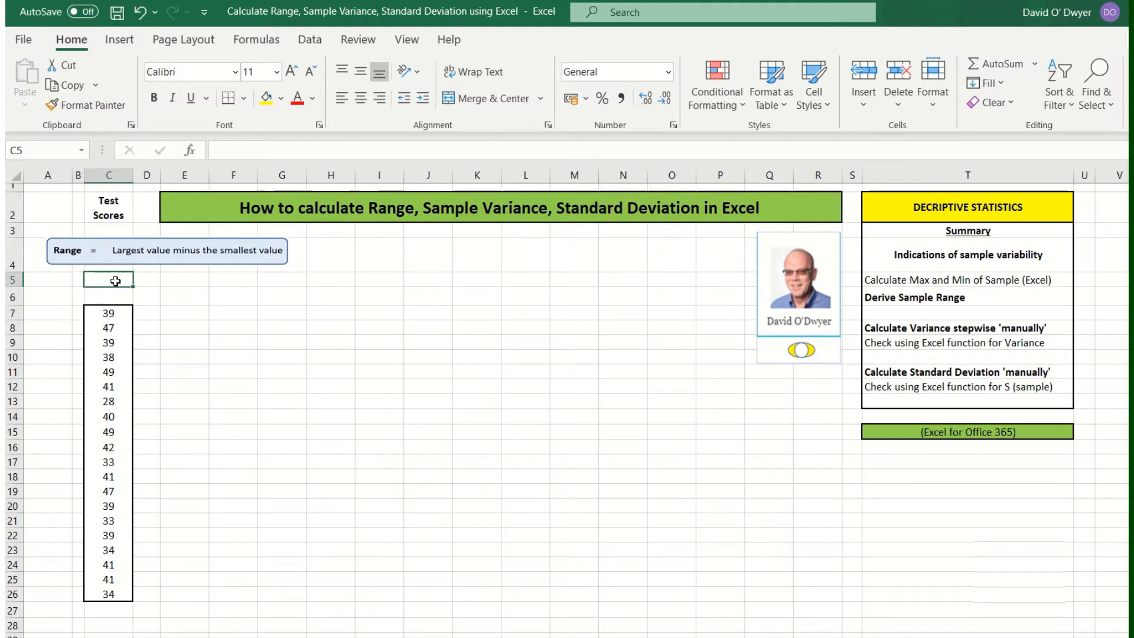
pyautogui.write('max')
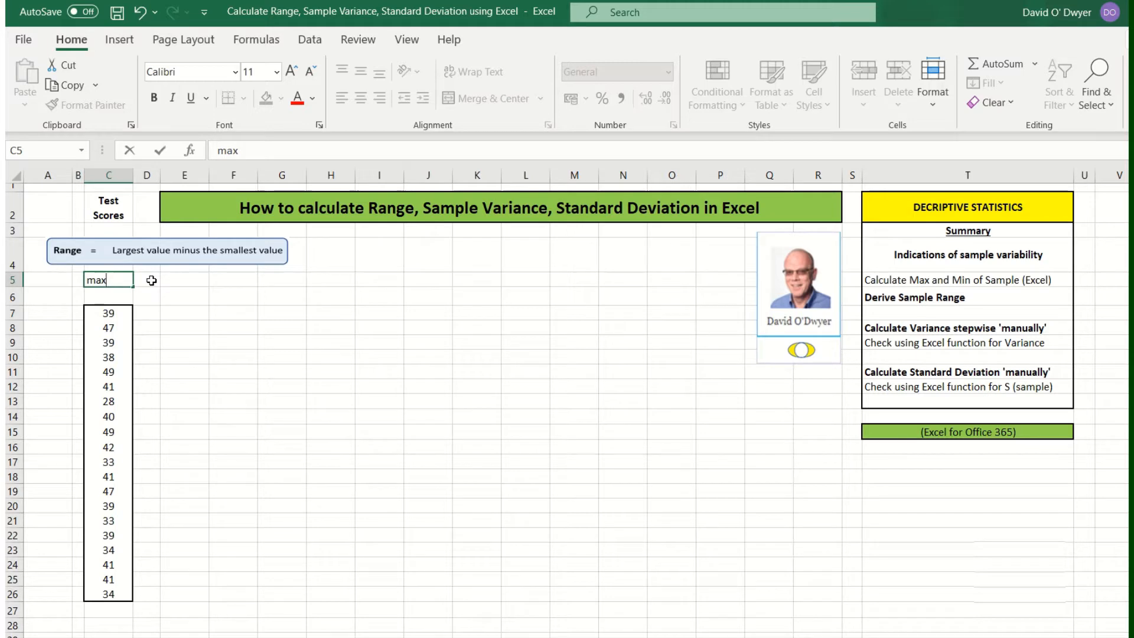
pyautogui.write('=')
pyautogui.click(155, 279)
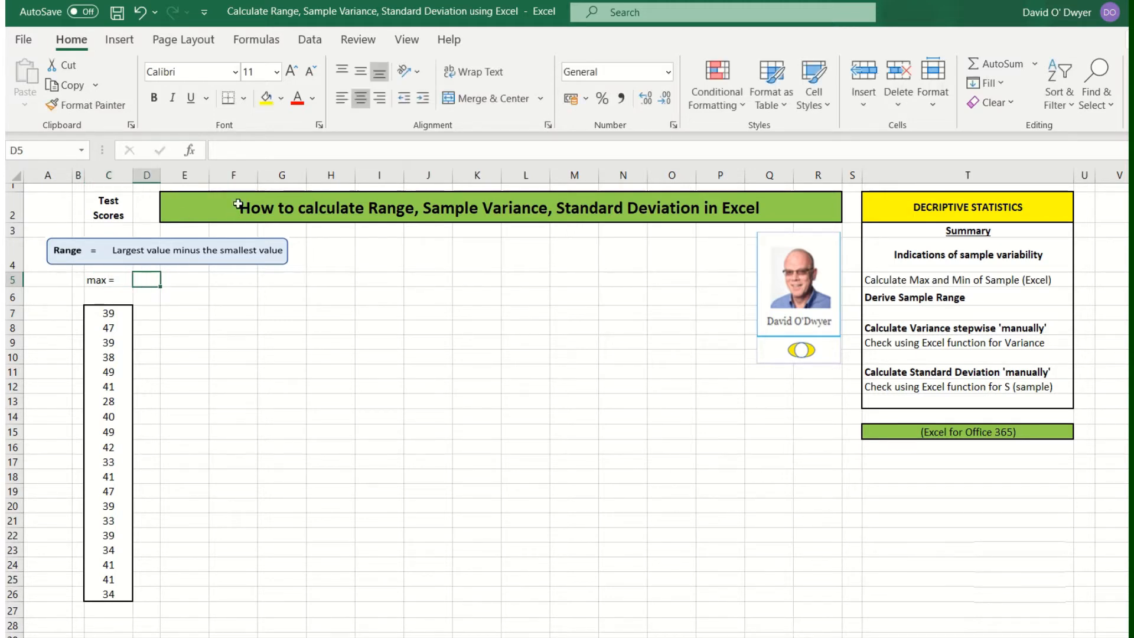
# Step: Enter =max(C7:C26) in D5 so it returns the highest score, 49
pyautogui.click(212, 152)
pyautogui.write('=')
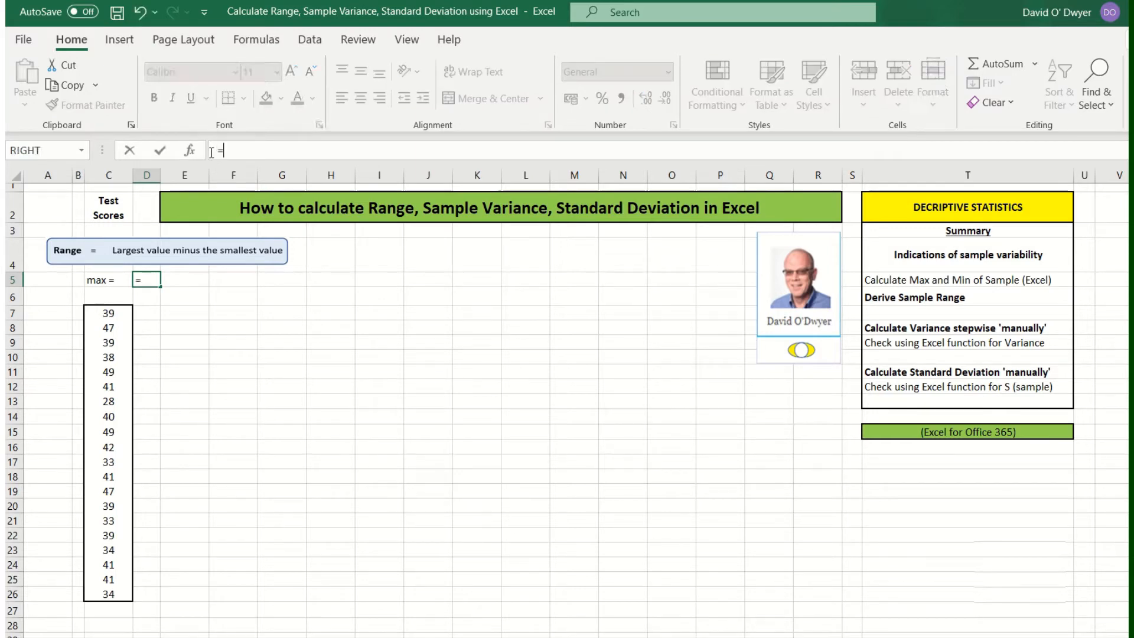
pyautogui.write('max')
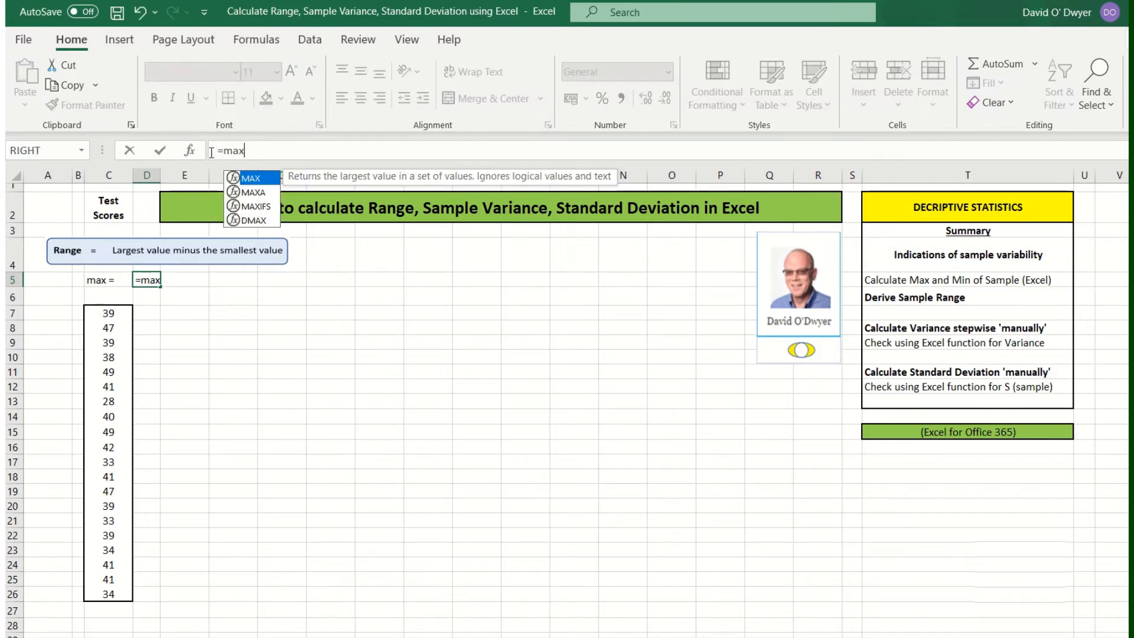
pyautogui.write('(')
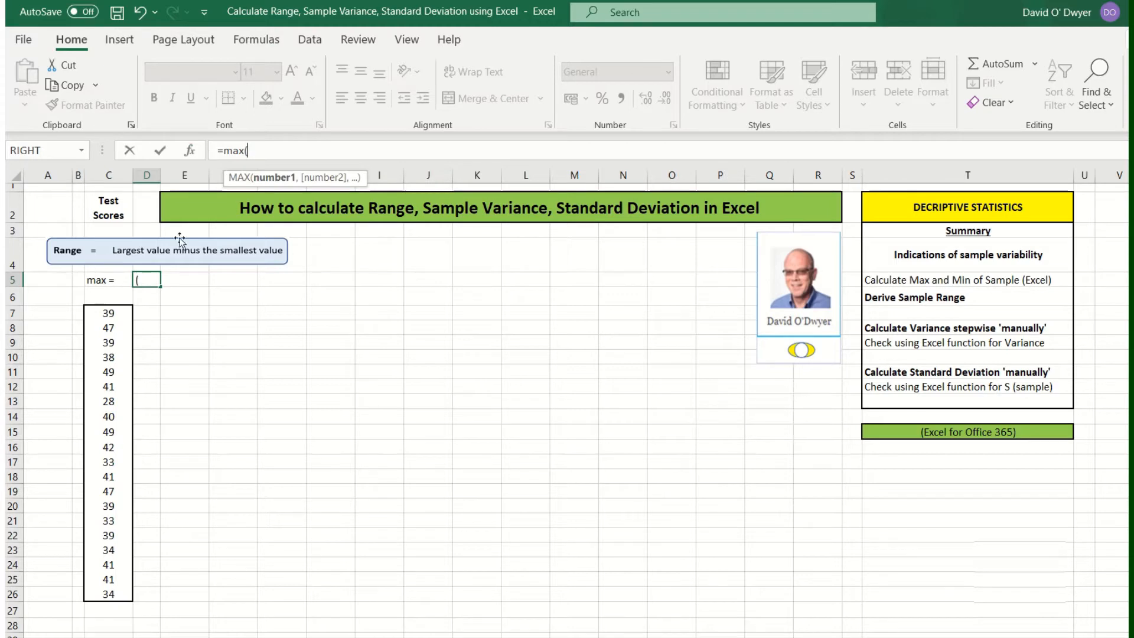
pyautogui.moveTo(109, 313); pyautogui.dragTo(119, 590)
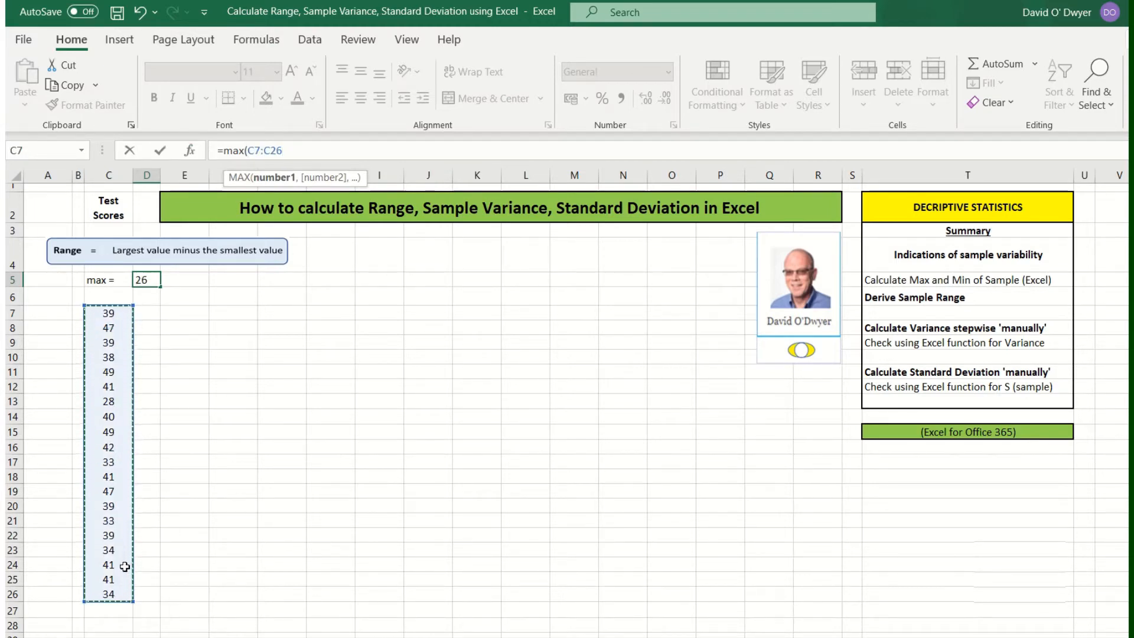
pyautogui.write(')')
pyautogui.press('Return')
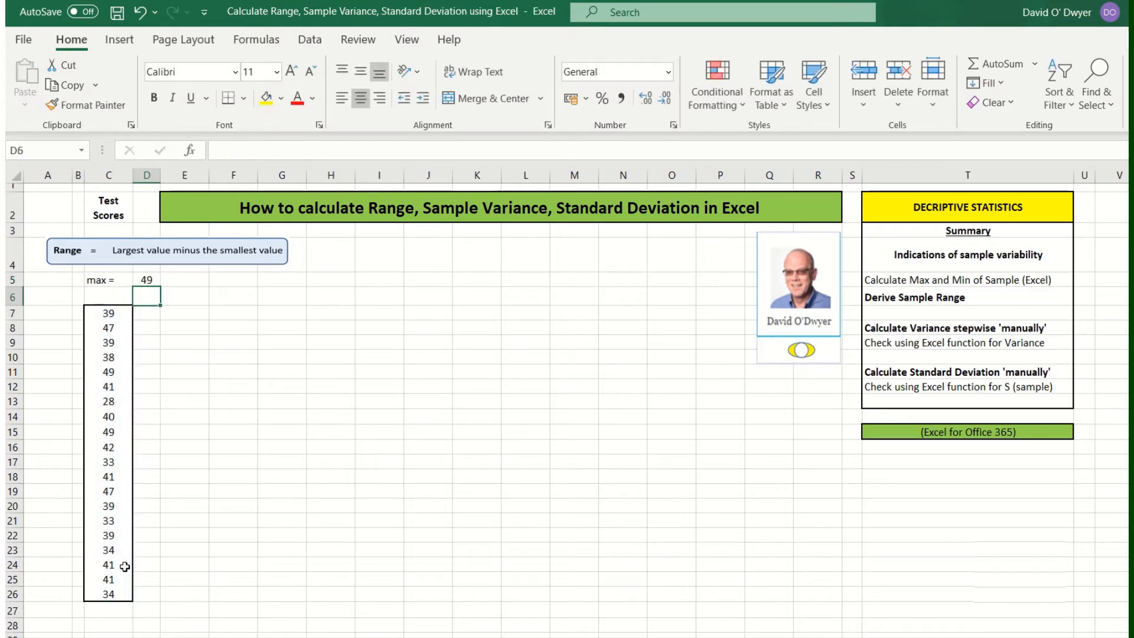
# Step: Label cell C6 'min =', correcting a typo along the way
pyautogui.click(109, 294)
pyautogui.write('ni')
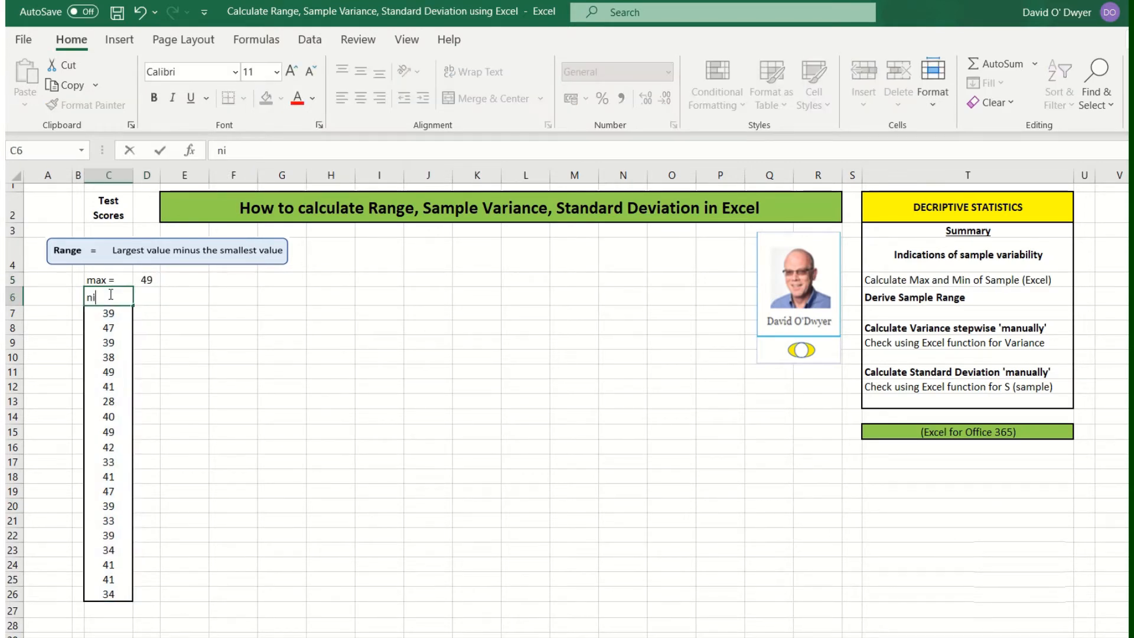
pyautogui.press('BackSpace')
pyautogui.press('BackSpace')
pyautogui.press('BackSpace')
pyautogui.write('min')
pyautogui.click(142, 304)
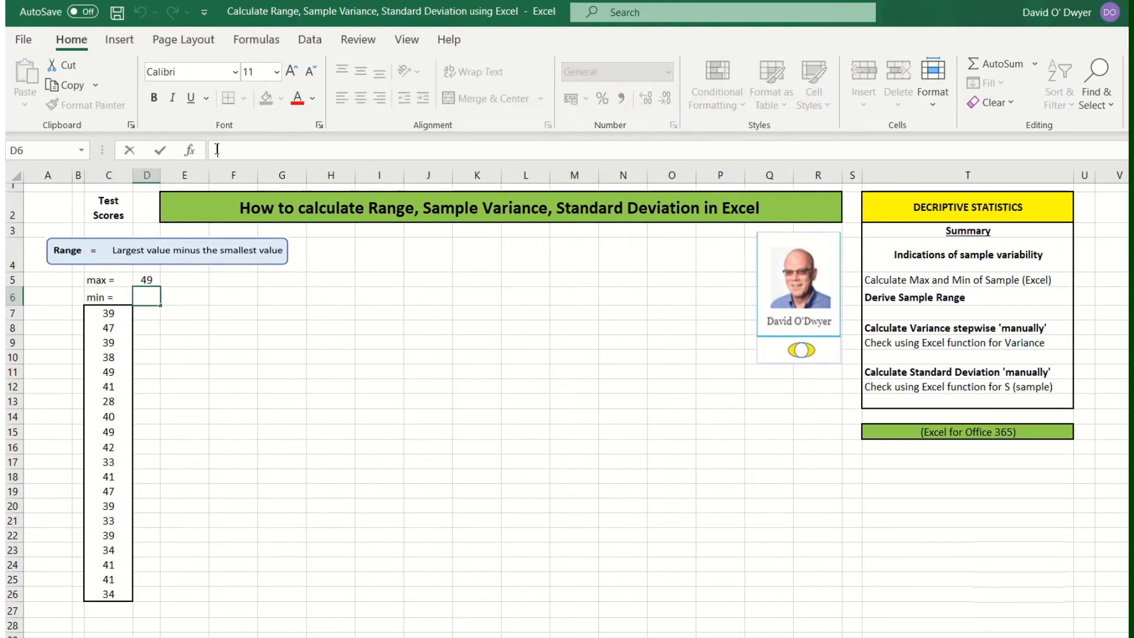
# Step: Enter = min(C7:C26) in D6 so it returns the lowest score, 28
pyautogui.write('= m')
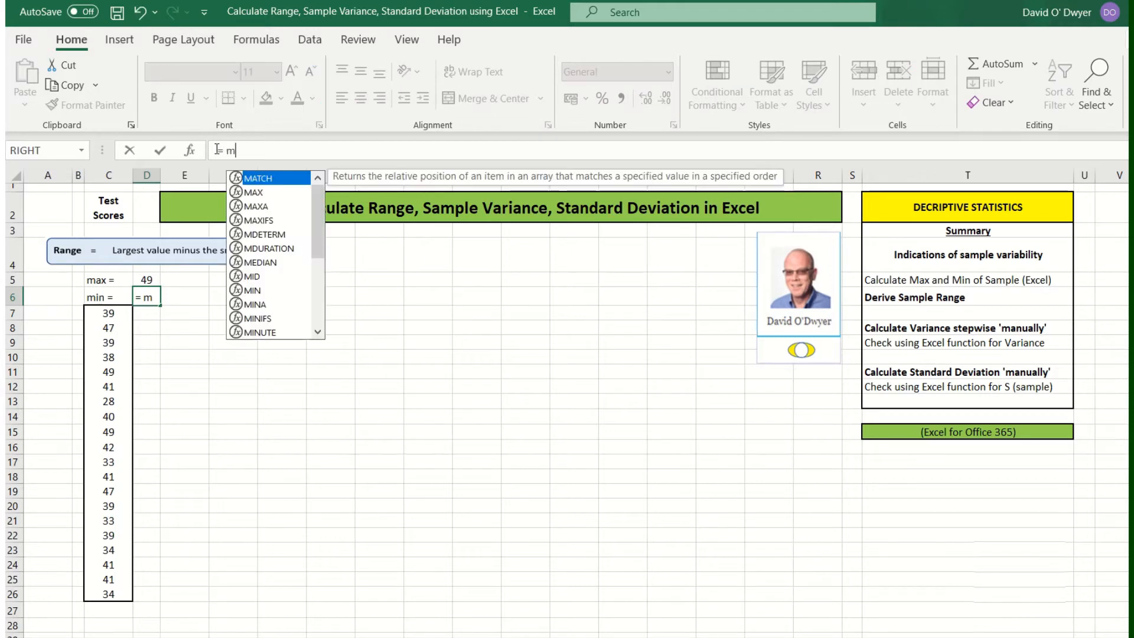
pyautogui.write('in(')
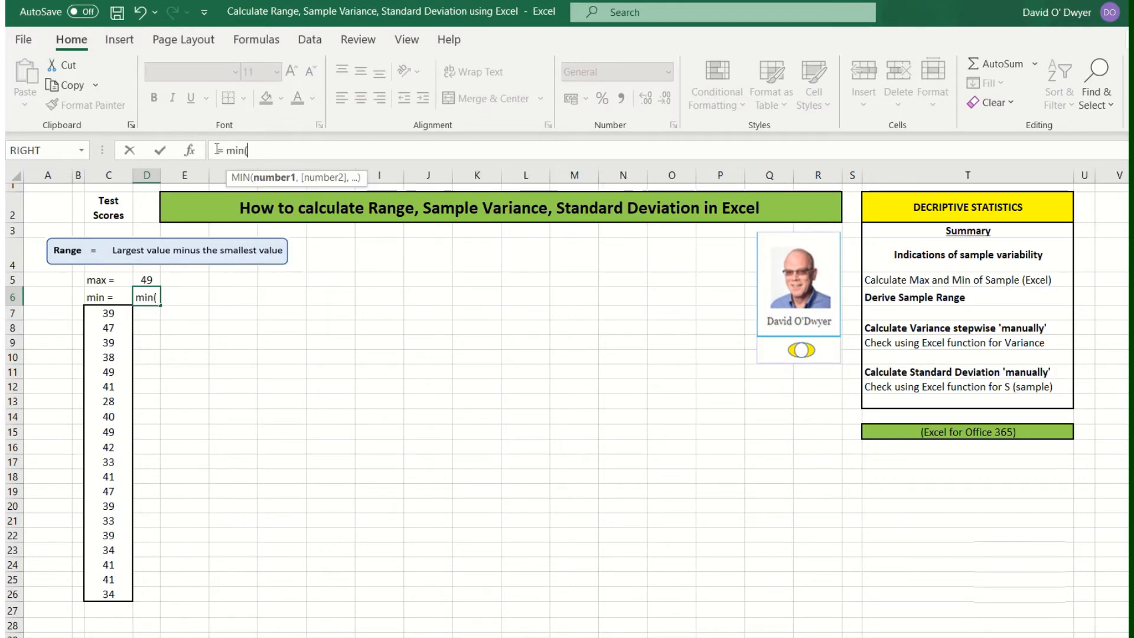
pyautogui.moveTo(110, 317); pyautogui.dragTo(124, 590)
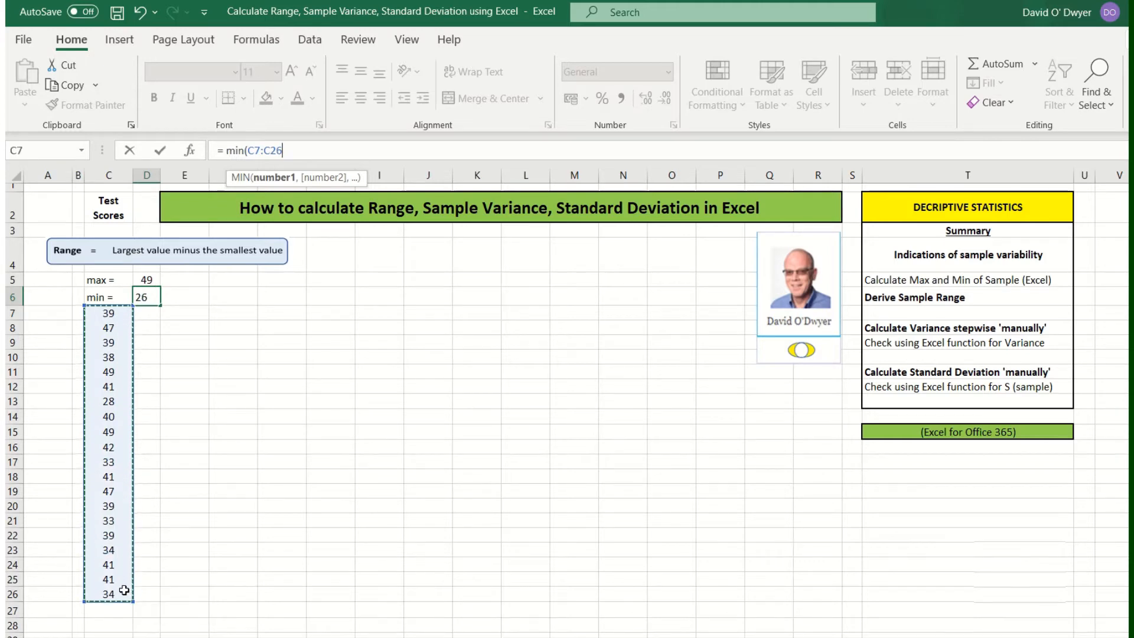
pyautogui.write(')')
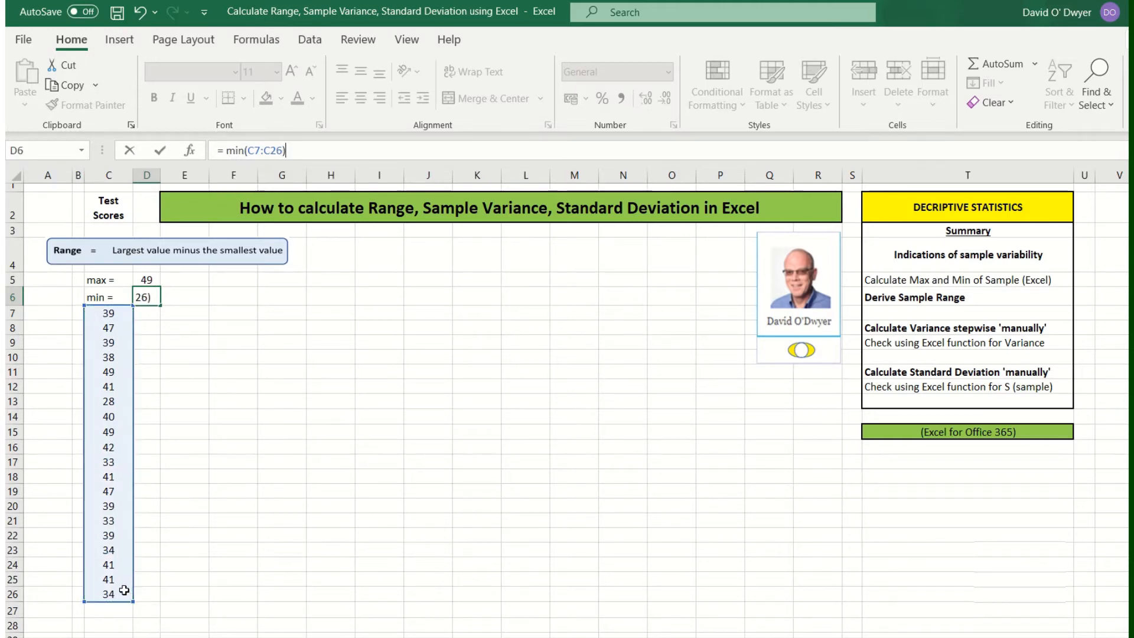
pyautogui.press('Return')
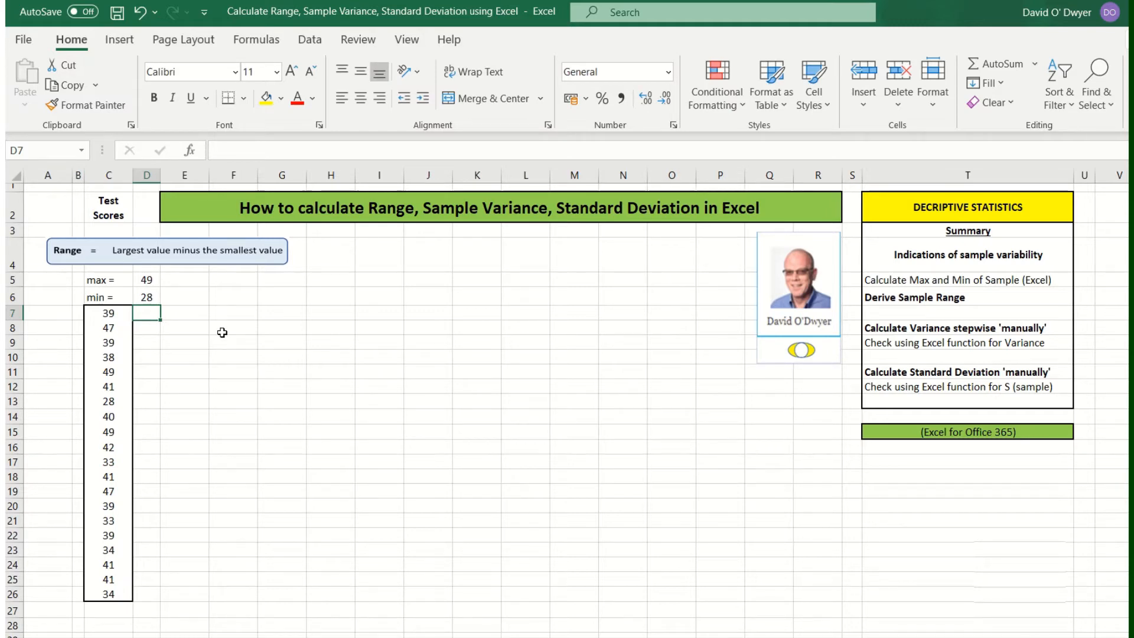
# Step: Label cell E5 'Range ='
pyautogui.click(196, 283)
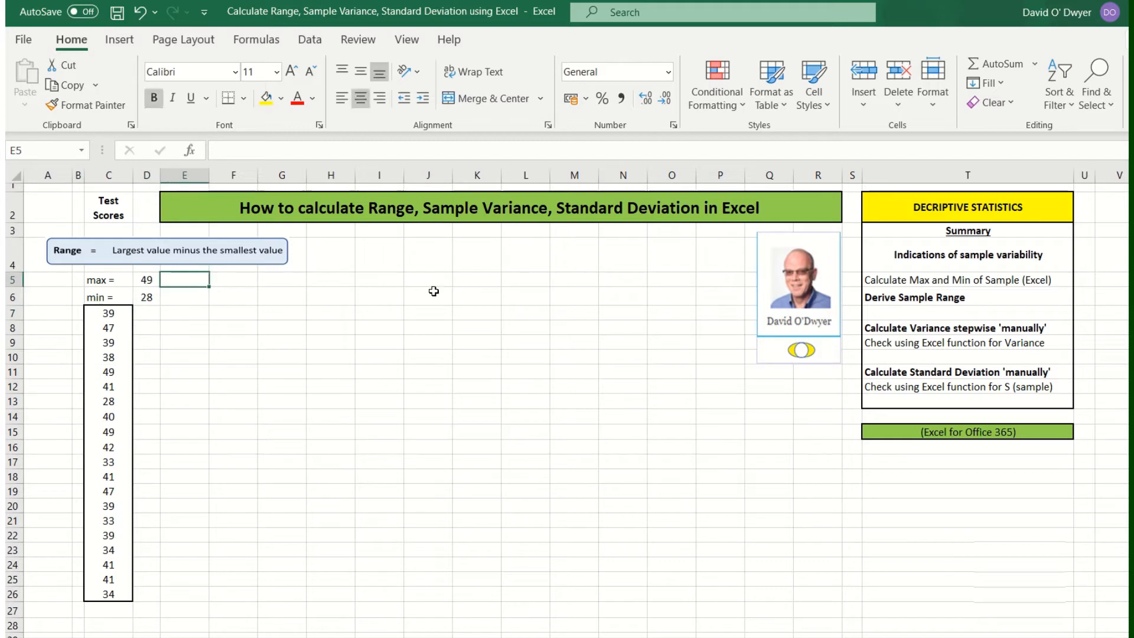
pyautogui.write('Range')
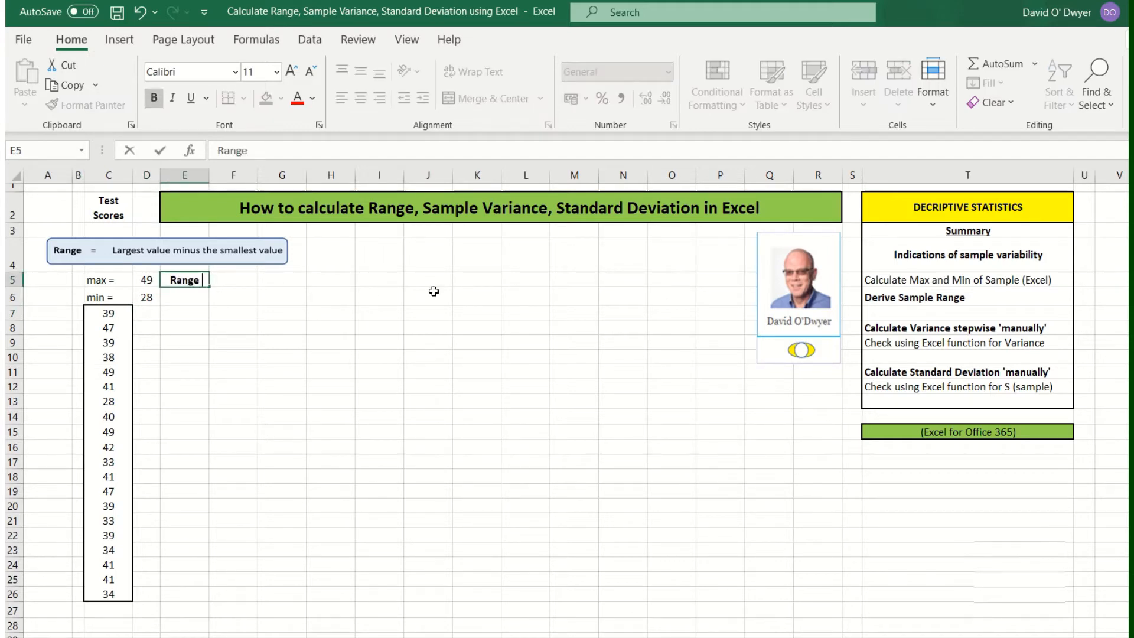
pyautogui.write(' =')
pyautogui.click(236, 281)
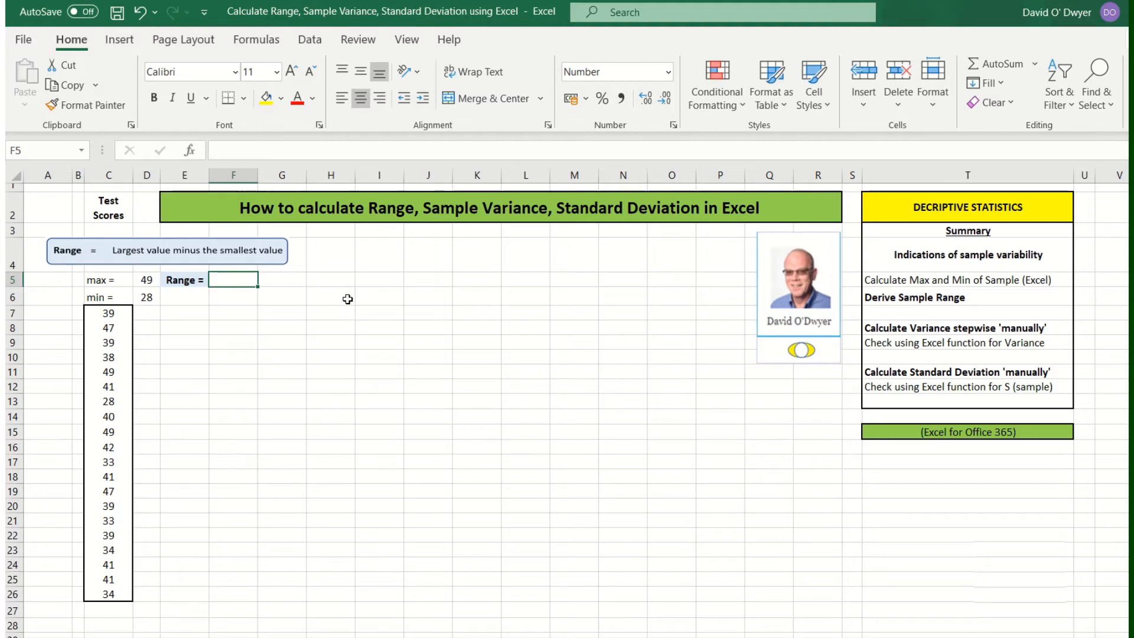
# Step: Enter =D5-D6 in F5 so the range shows 21
pyautogui.write('=')
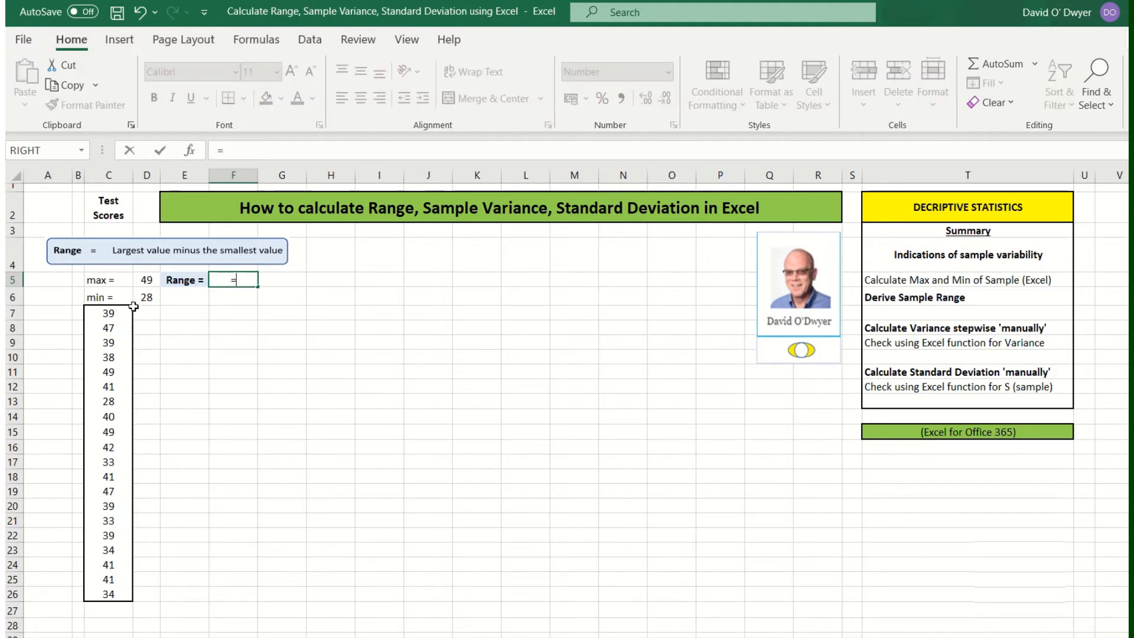
pyautogui.click(147, 280)
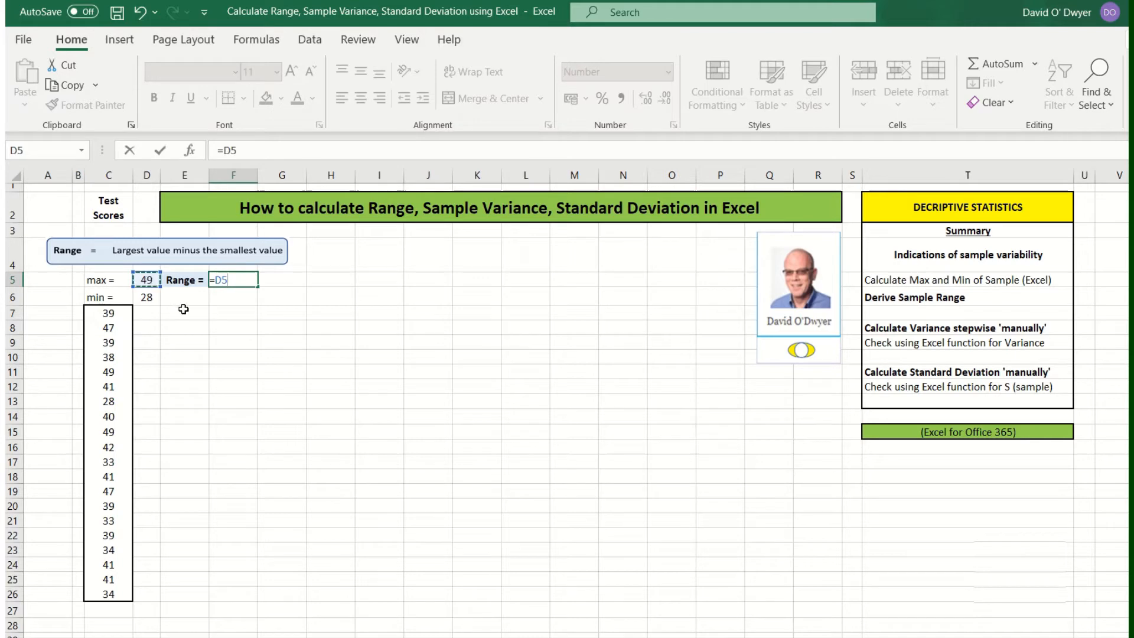
pyautogui.write('-')
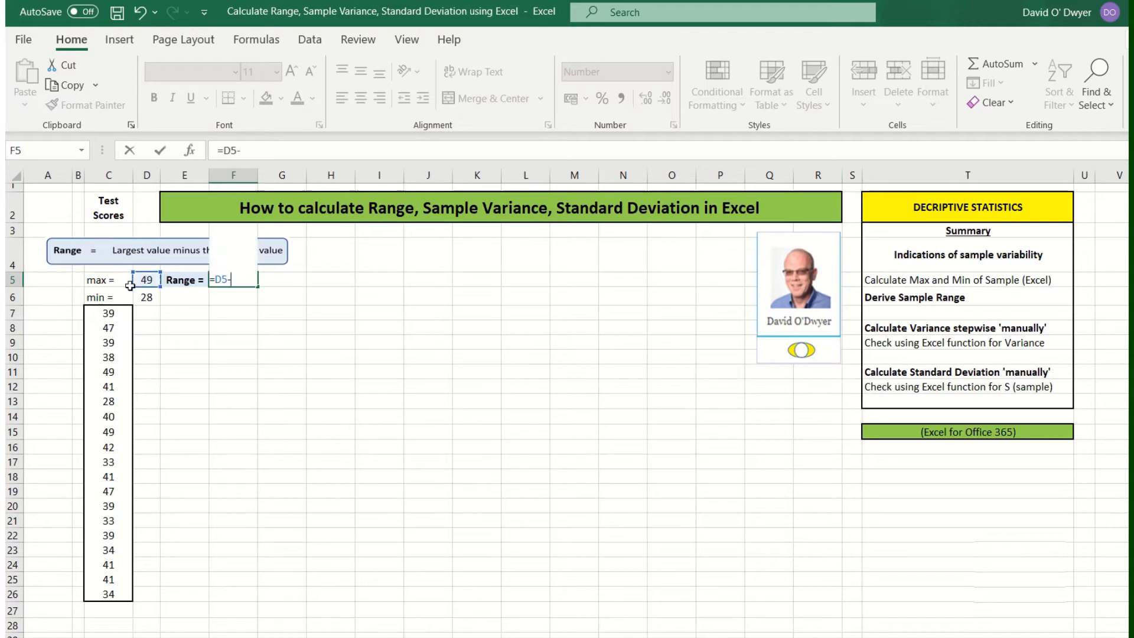
pyautogui.click(144, 299)
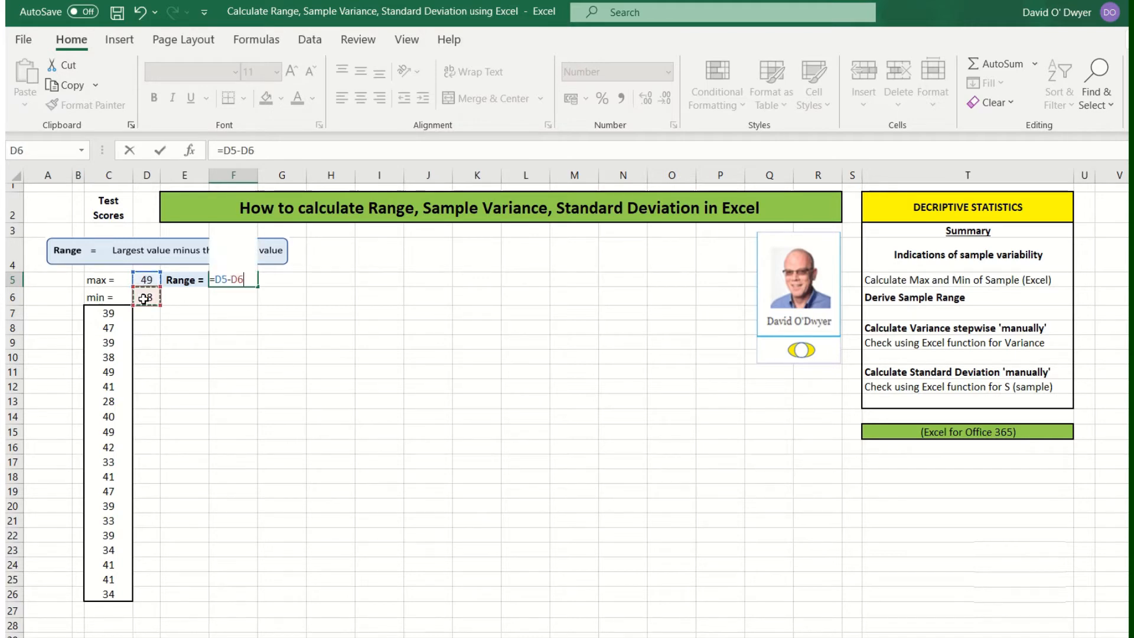
pyautogui.press('Return')
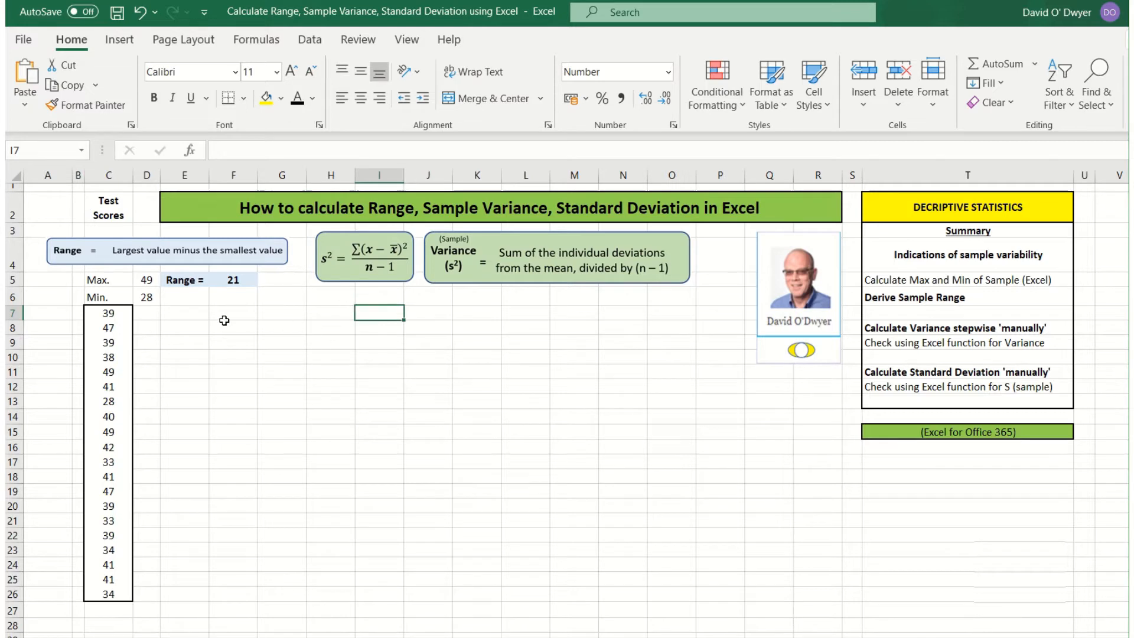
# Step: Select cell E6 for the mean label
pyautogui.click(183, 296)
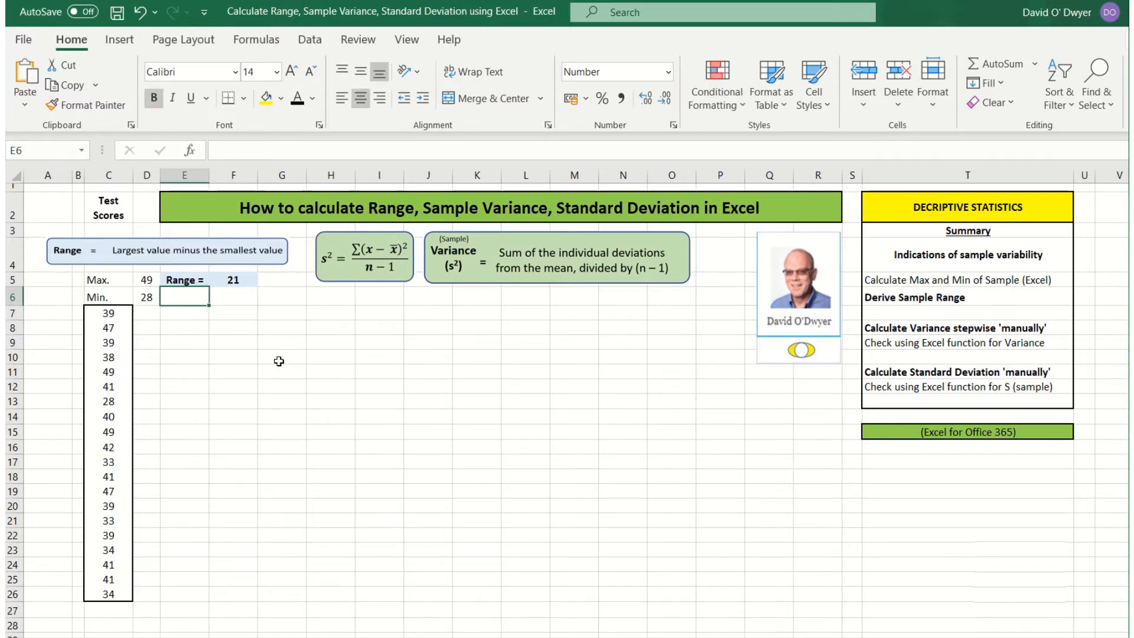
# Step: Paste the x̄ = label into E6 and recolour A27:A28 so the Σ and n labels show
pyautogui.write('x̄ =')
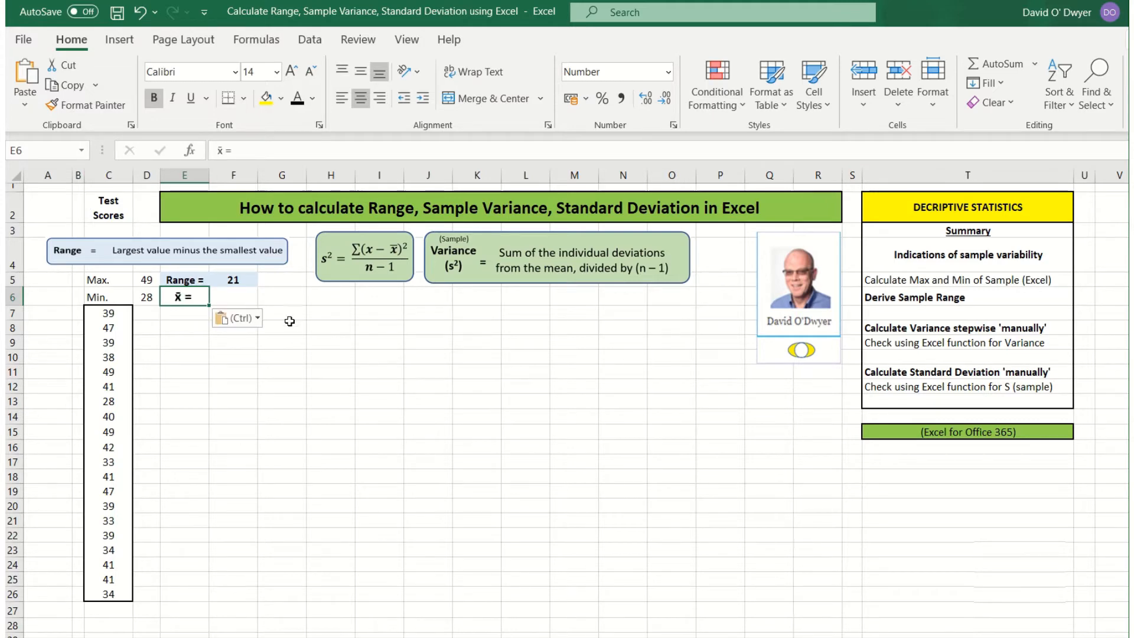
pyautogui.click(330, 384)
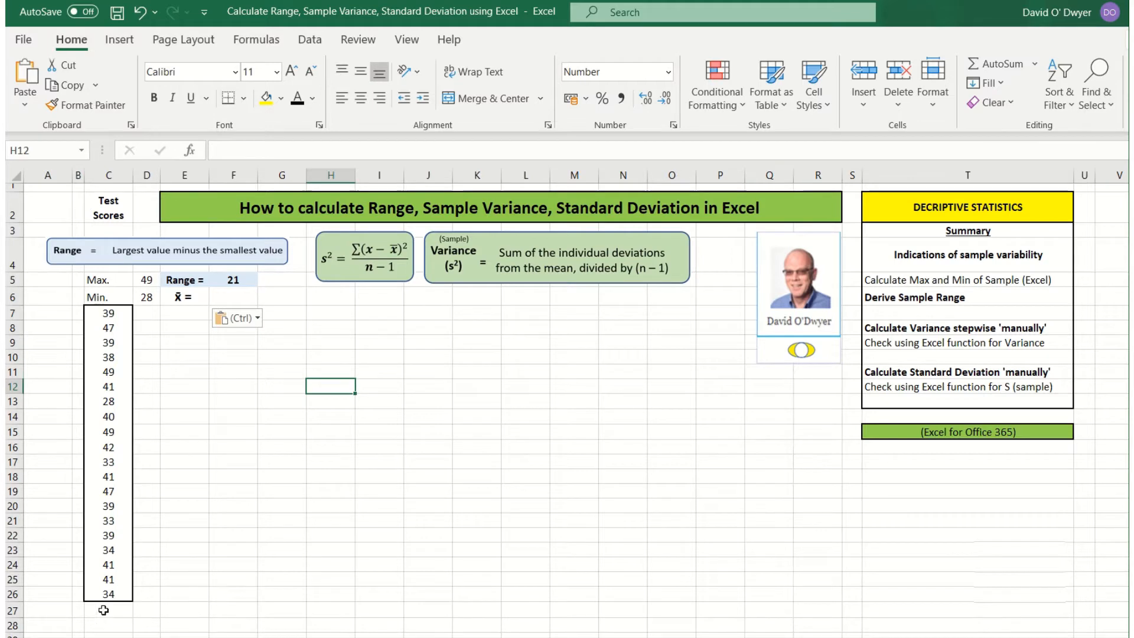
pyautogui.moveTo(66, 614); pyautogui.dragTo(63, 623)
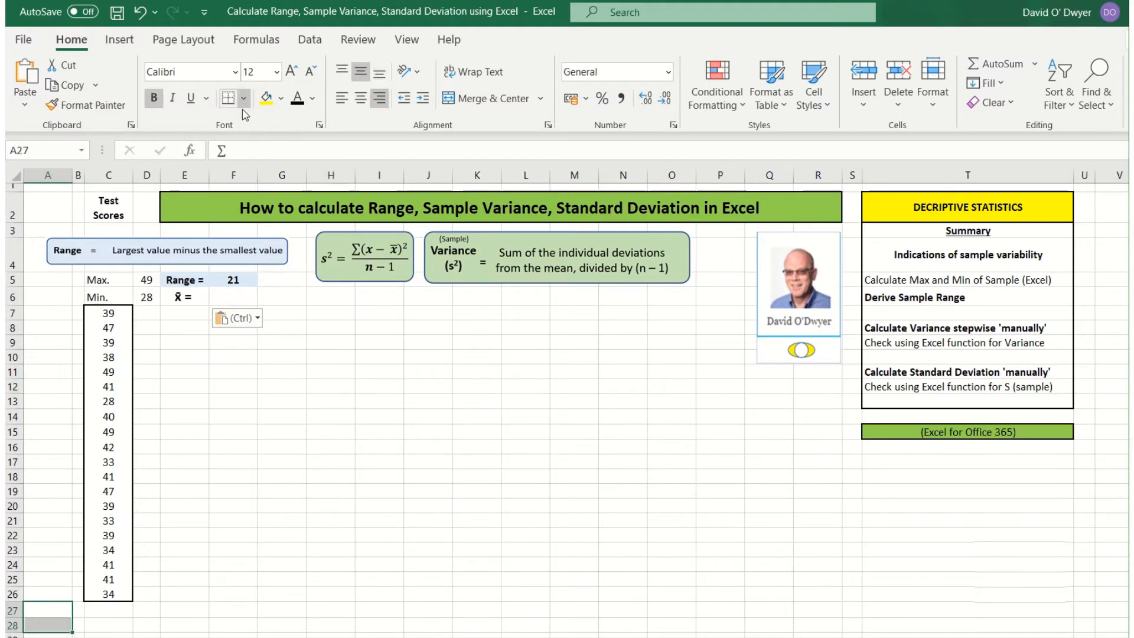
pyautogui.click(297, 98)
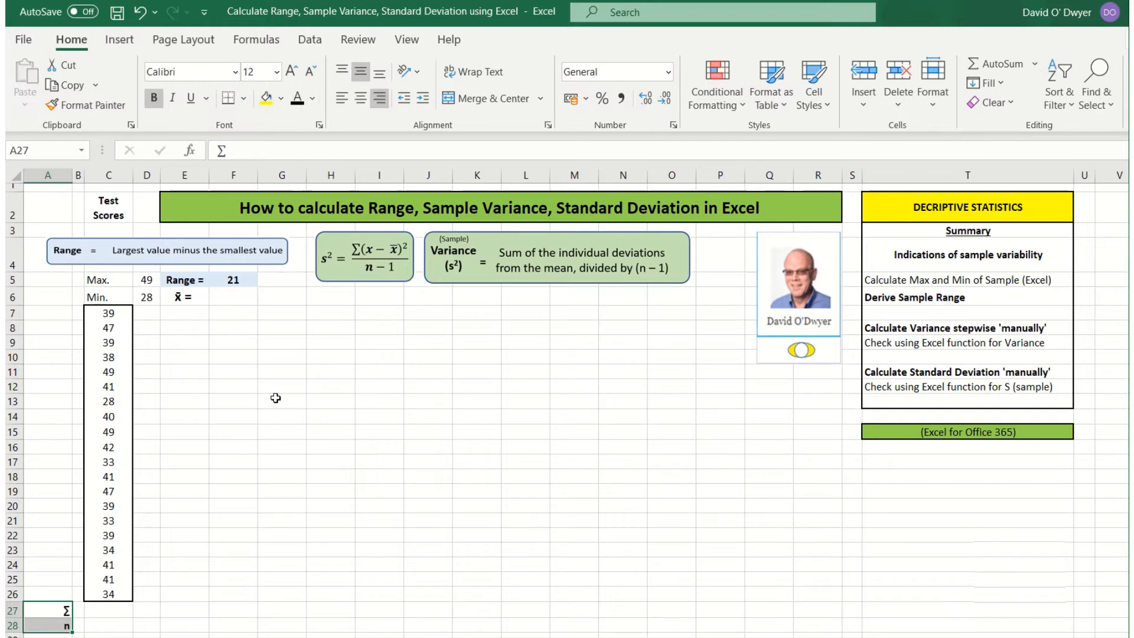
pyautogui.click(98, 609)
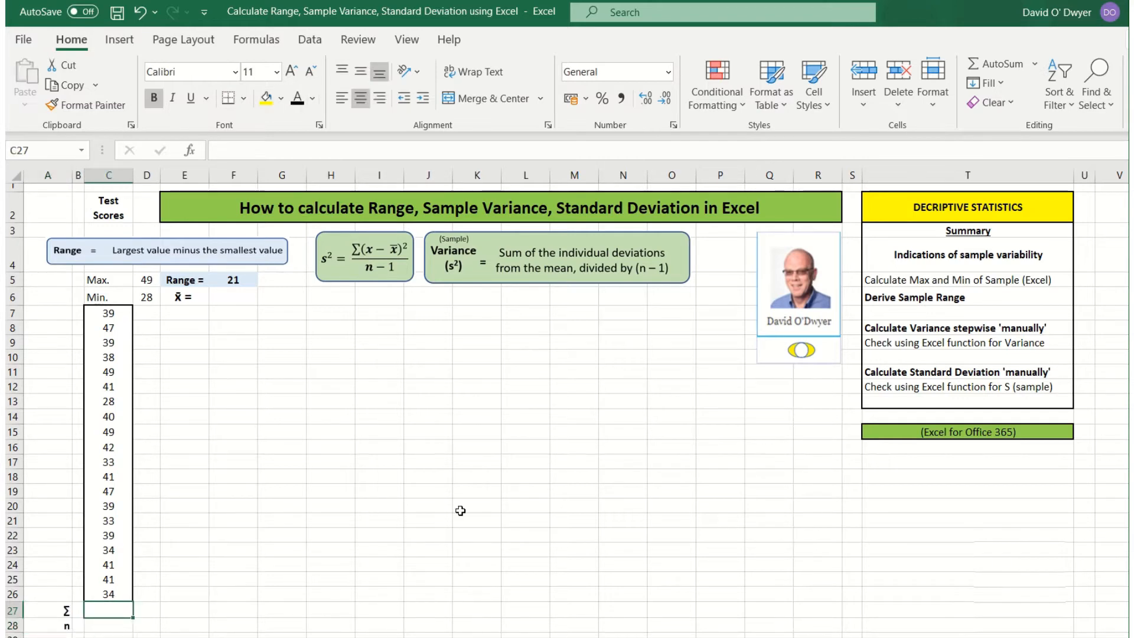
# Step: Enter =sum(C7:C26) in C27 to total the scores, giving 794
pyautogui.write('=su')
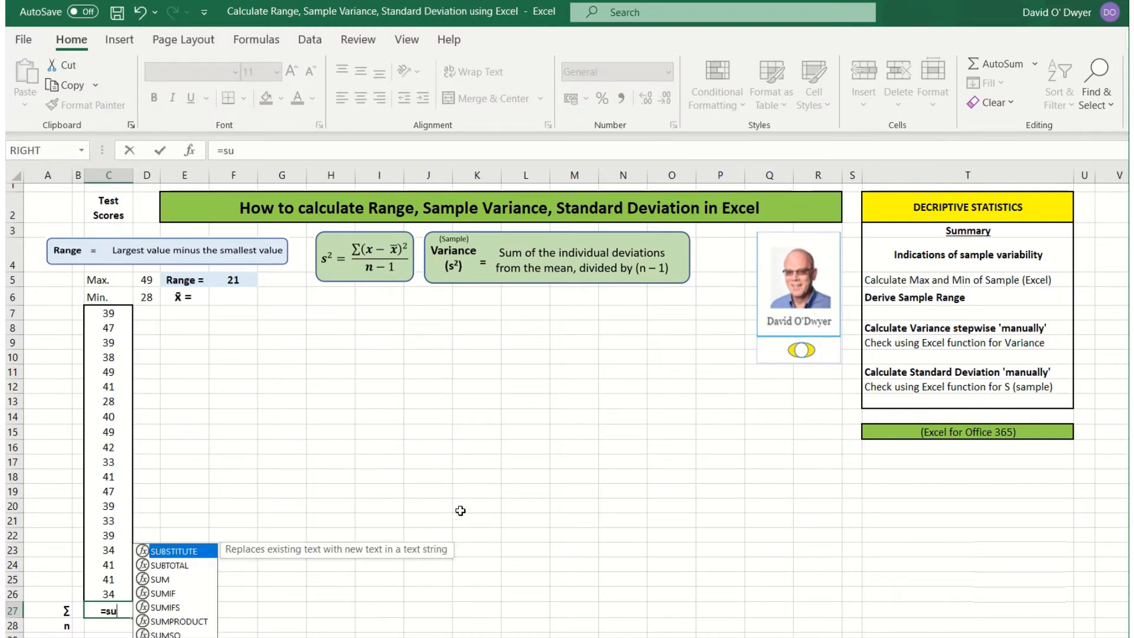
pyautogui.write('m(')
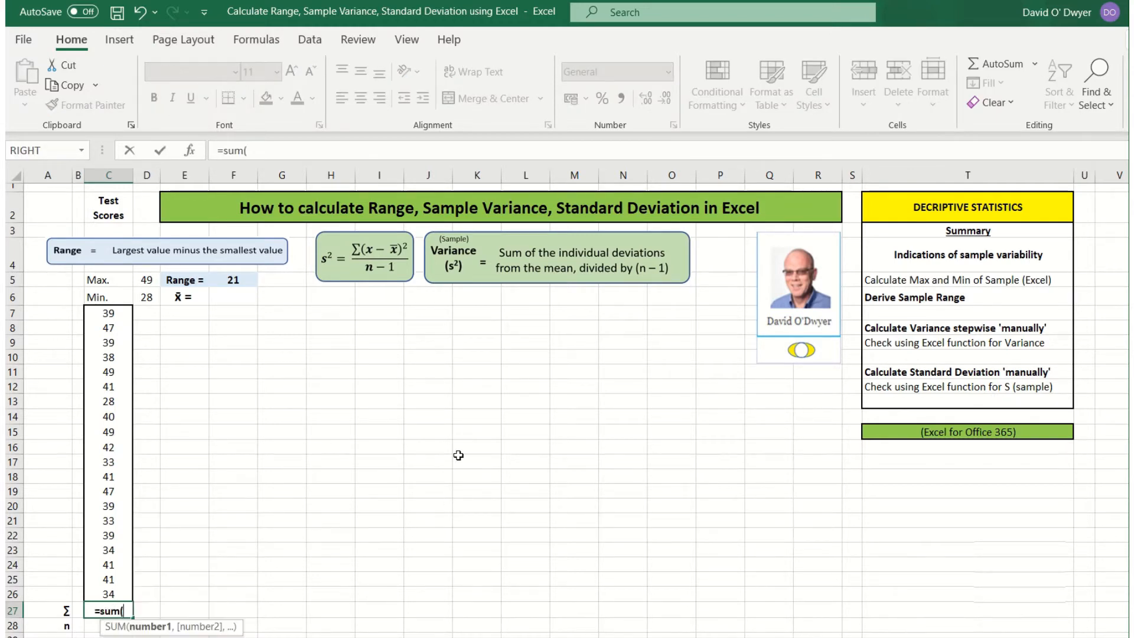
pyautogui.moveTo(119, 317); pyautogui.dragTo(93, 588)
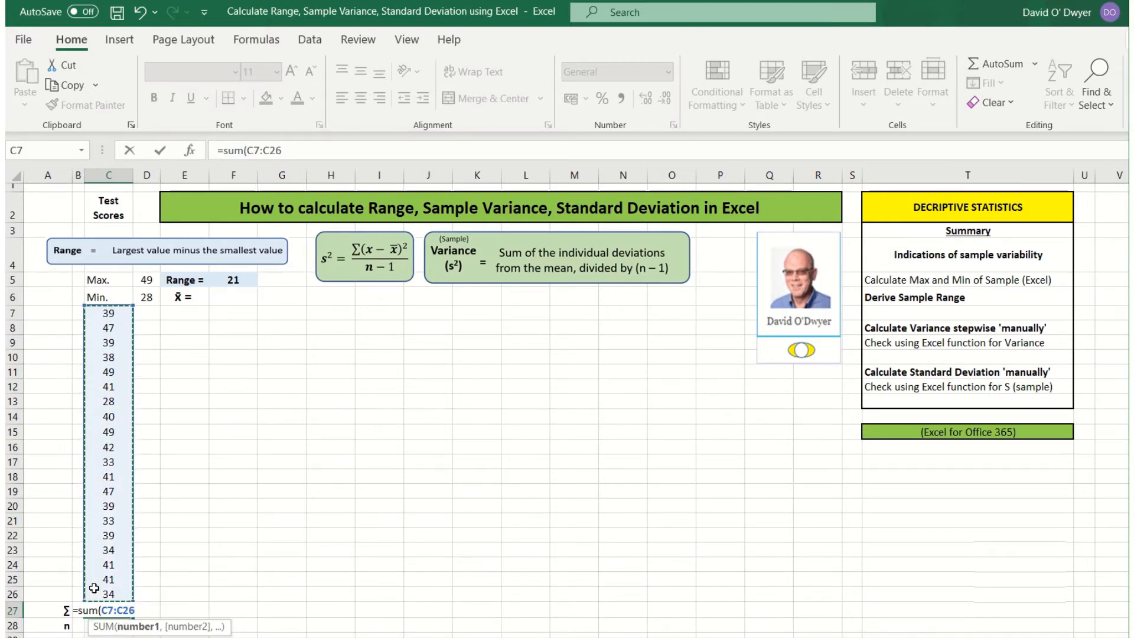
pyautogui.write(')')
pyautogui.press('Return')
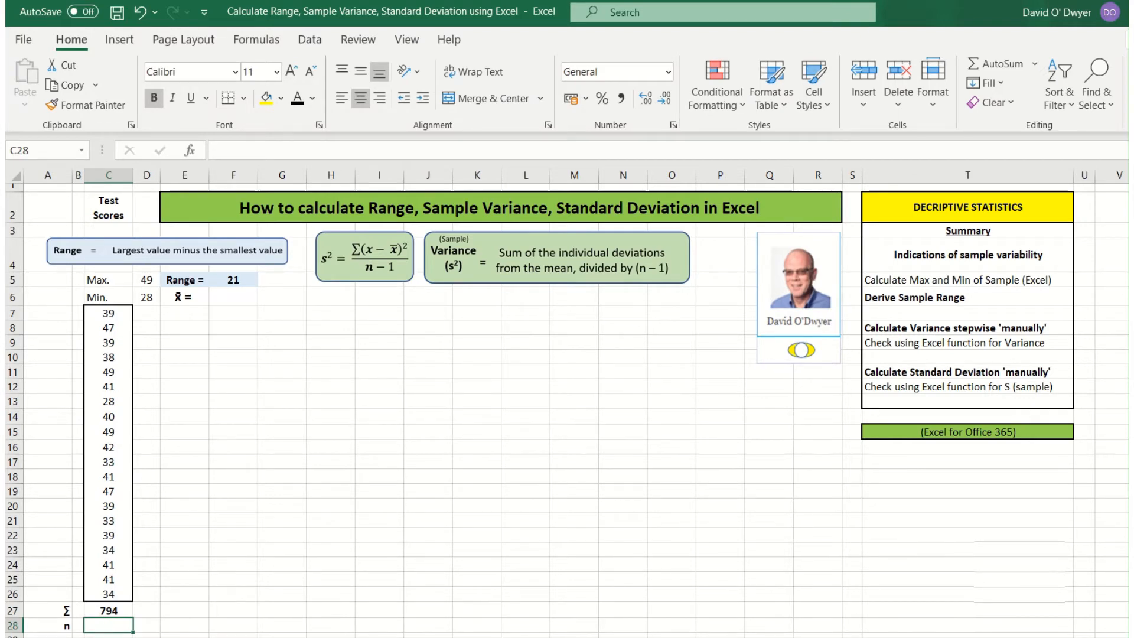
# Step: Enter =count(C7:C26) in C28 to count the scores, giving 20
pyautogui.write('=count')
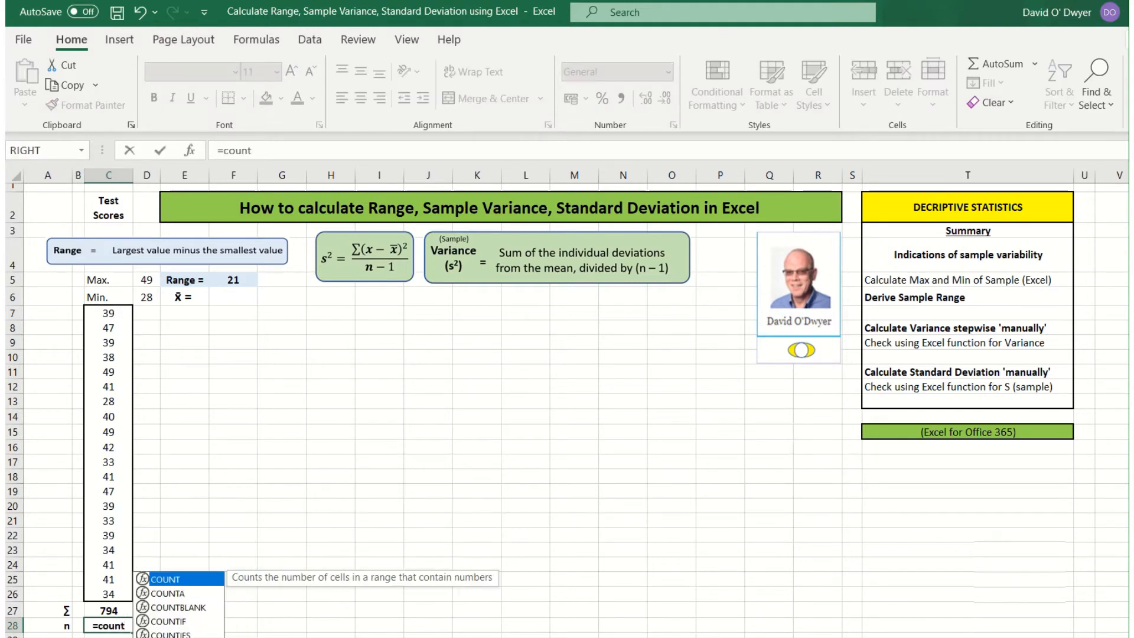
pyautogui.write('(')
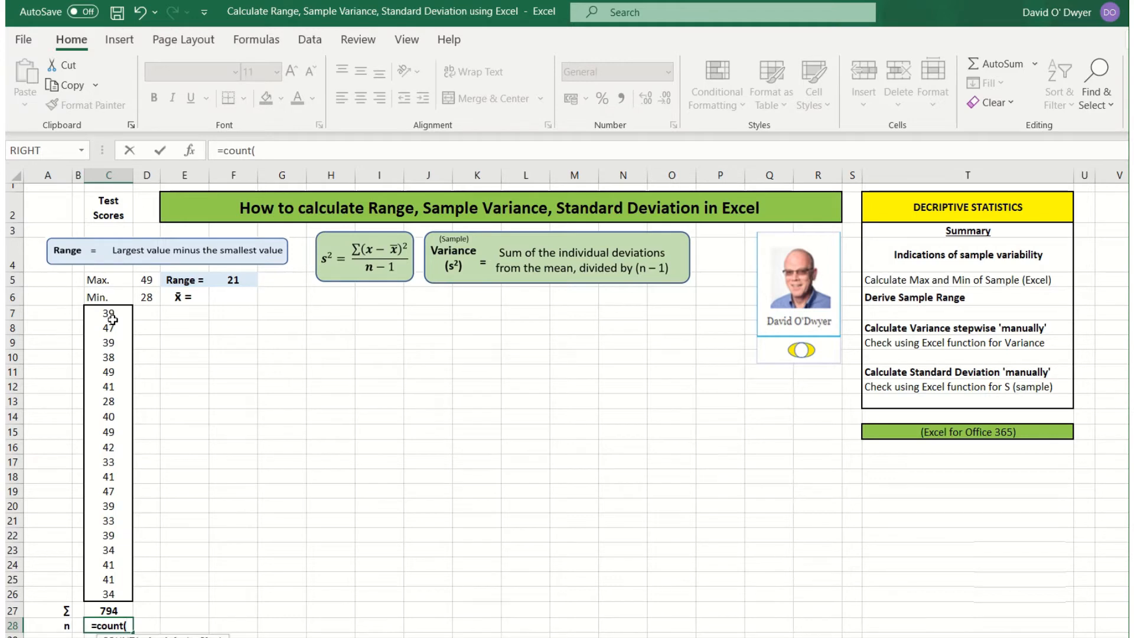
pyautogui.moveTo(112, 316); pyautogui.dragTo(94, 585)
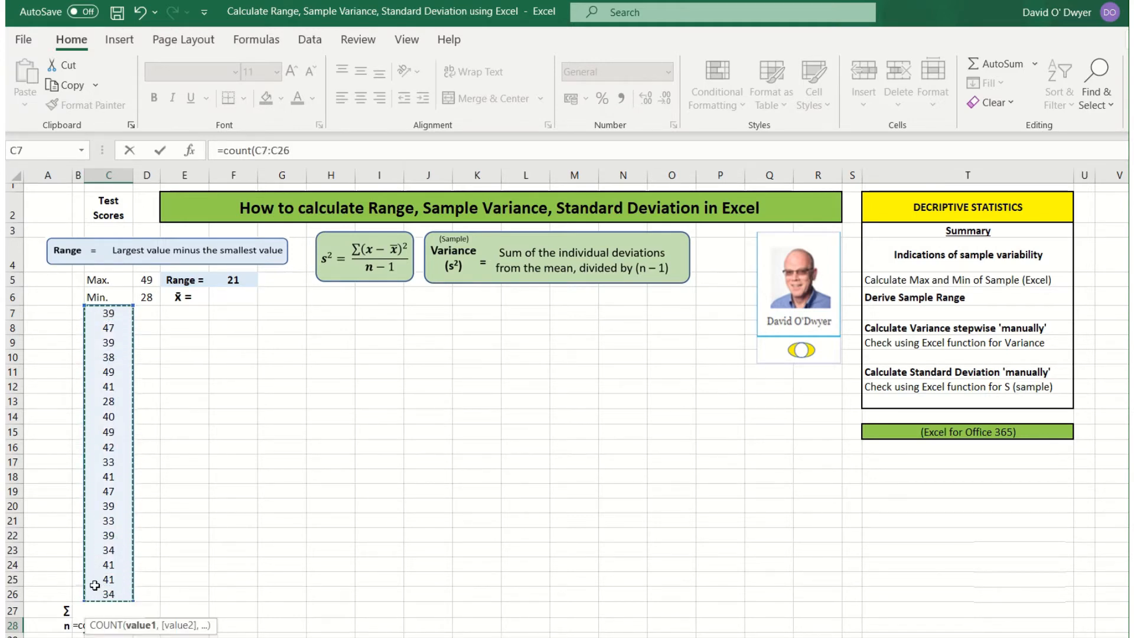
pyautogui.write(')')
pyautogui.press('Return')
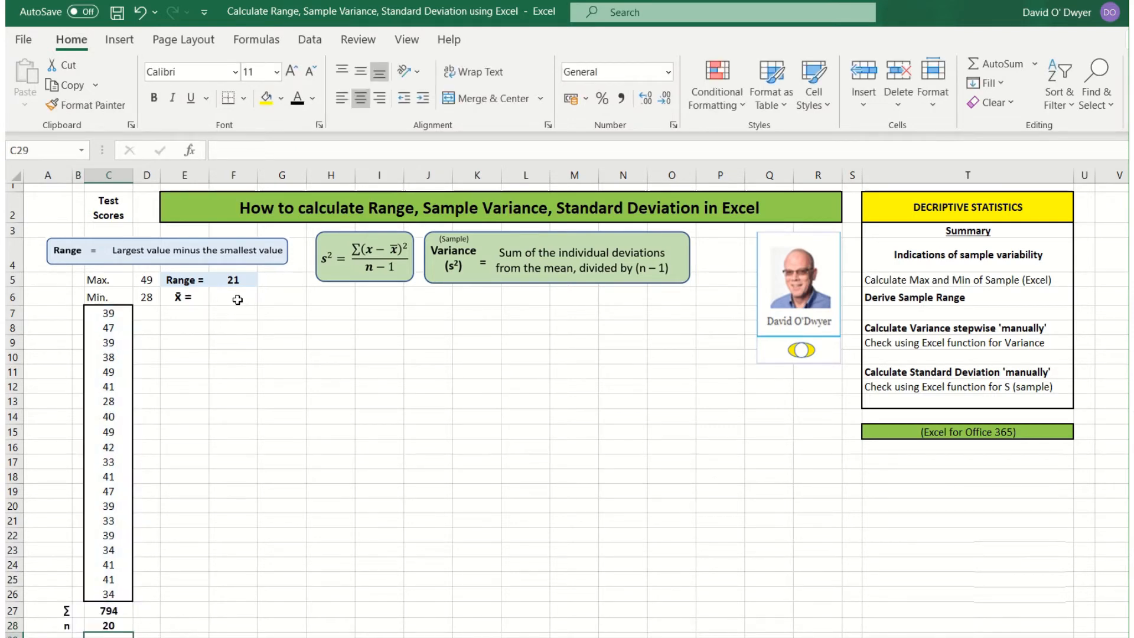
pyautogui.click(237, 300)
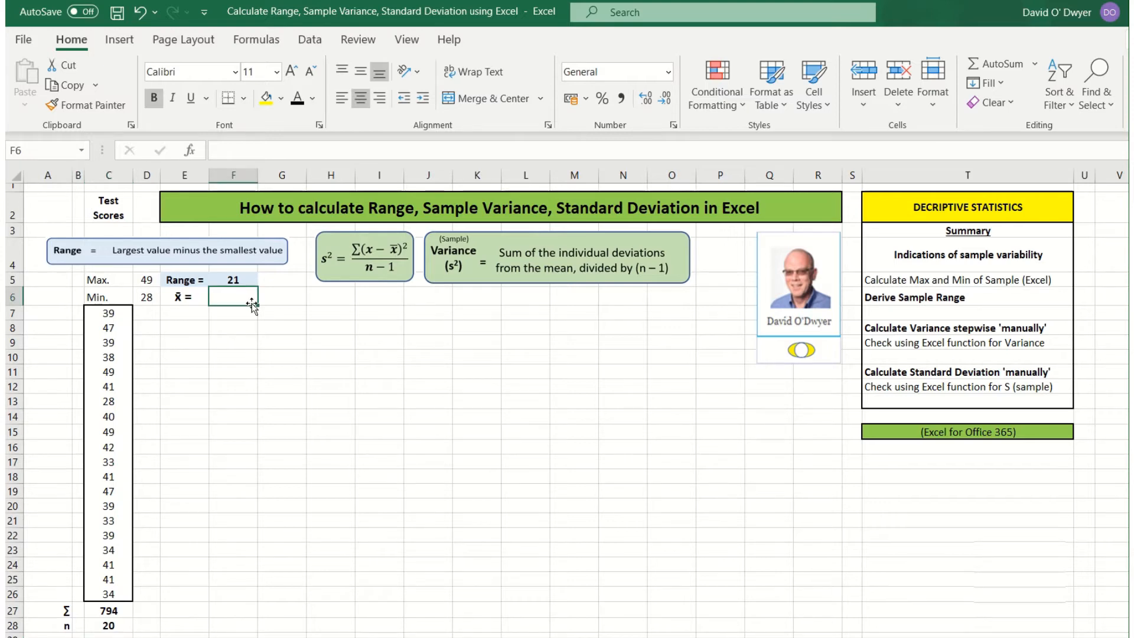
# Step: Compute the mean in F6 as =C27/C28, giving 39.7
pyautogui.write('=')
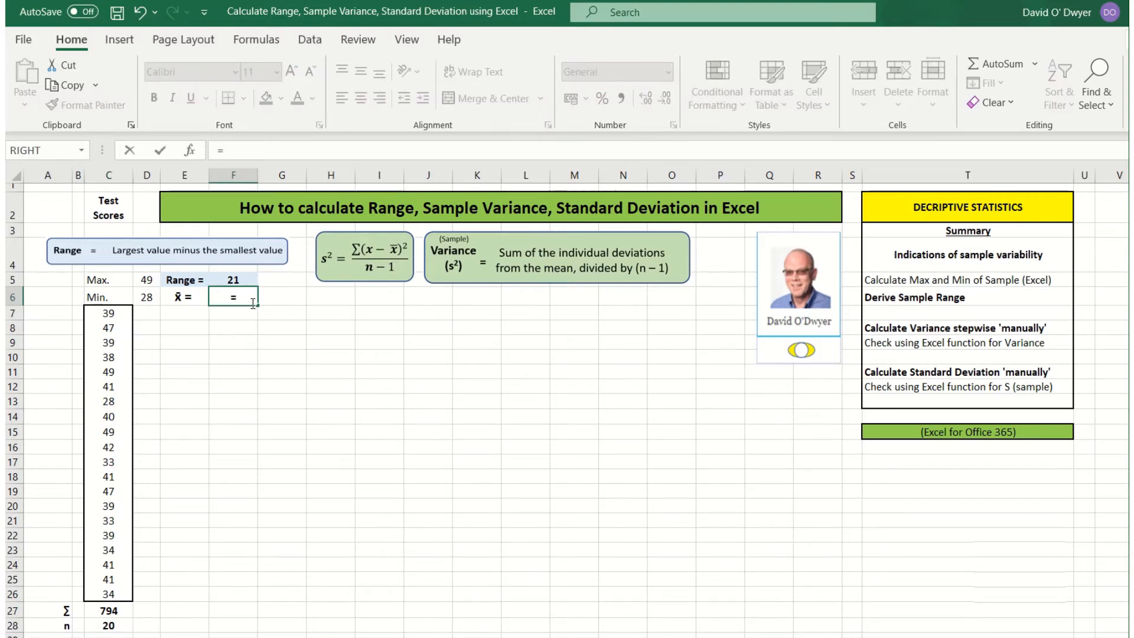
pyautogui.click(122, 613)
pyautogui.write('/')
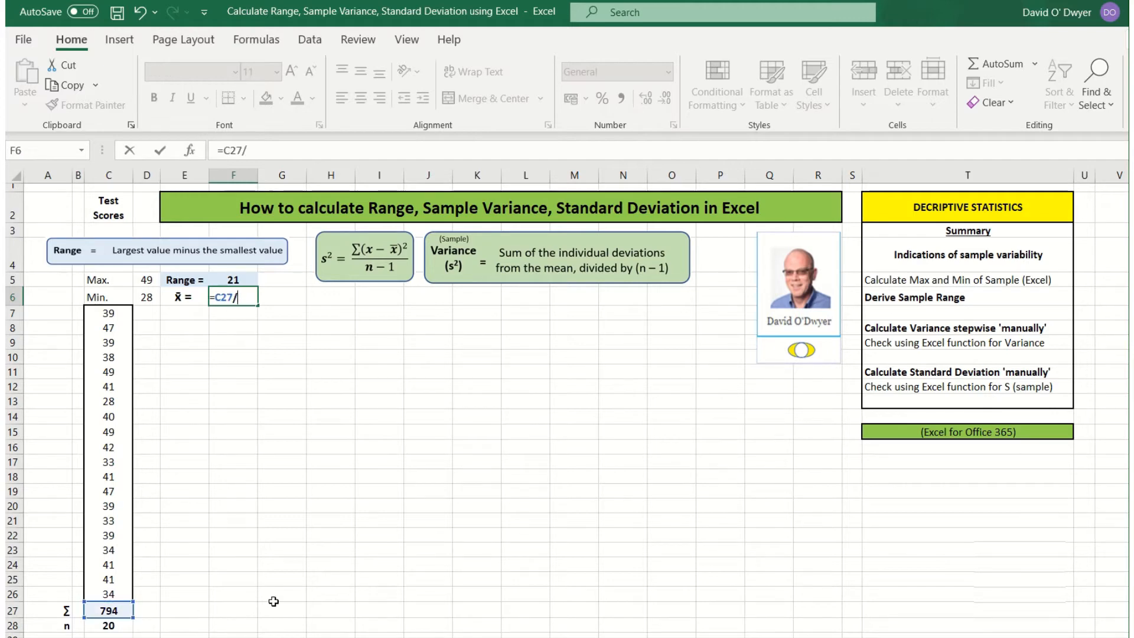
pyautogui.click(116, 630)
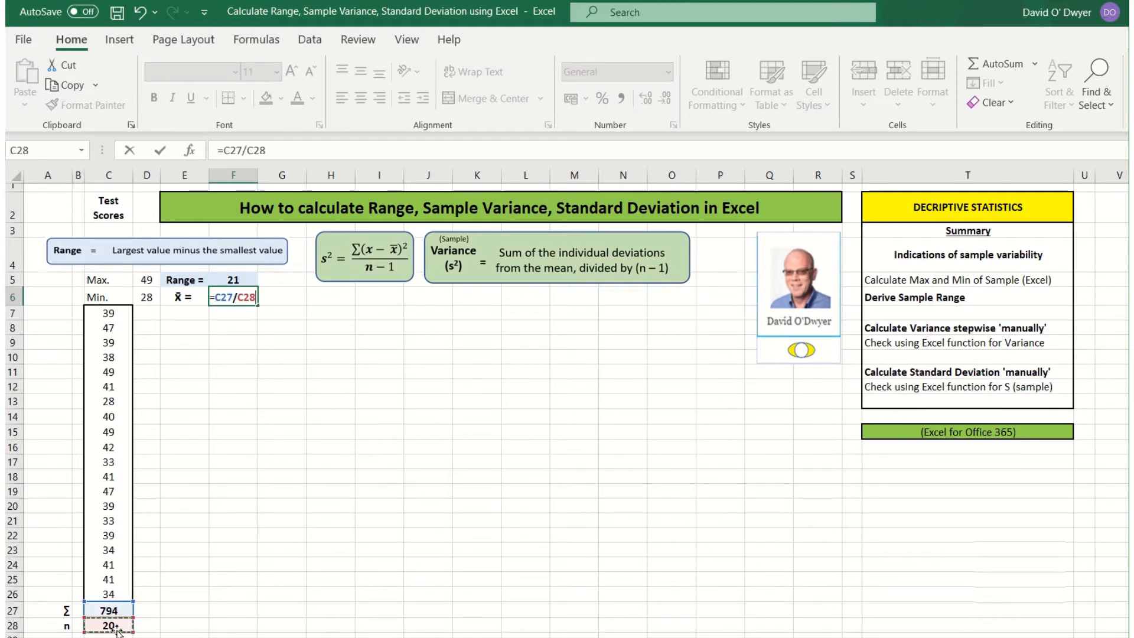
pyautogui.press('Return')
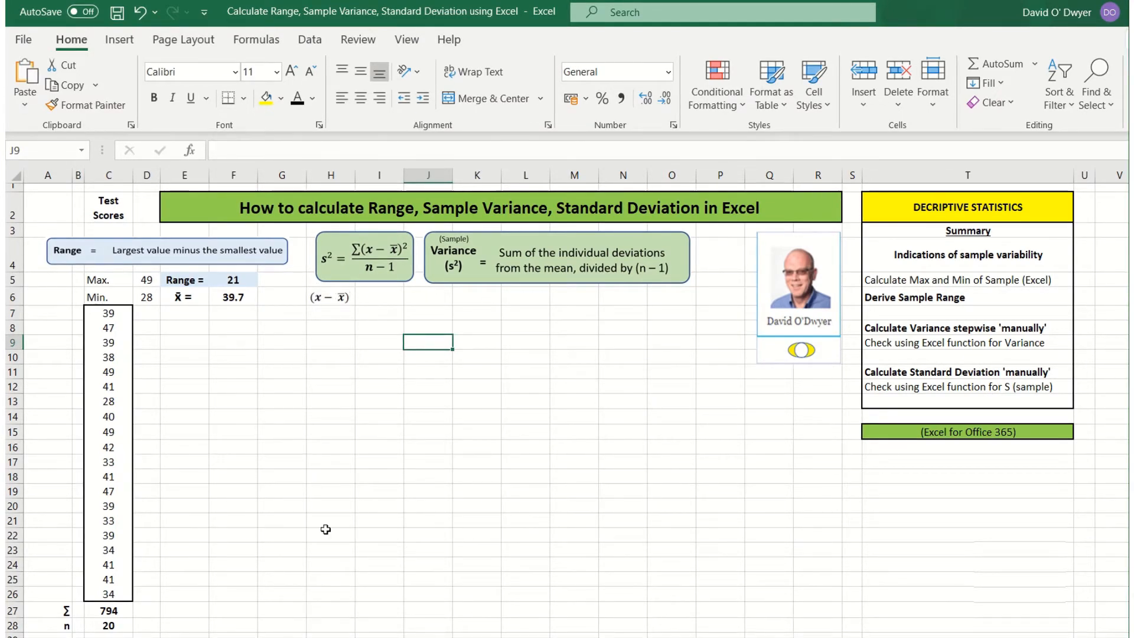
# Step: Enter =C7-$F$6 in H7 and fill it down to H26 for each score's deviation
pyautogui.click(342, 314)
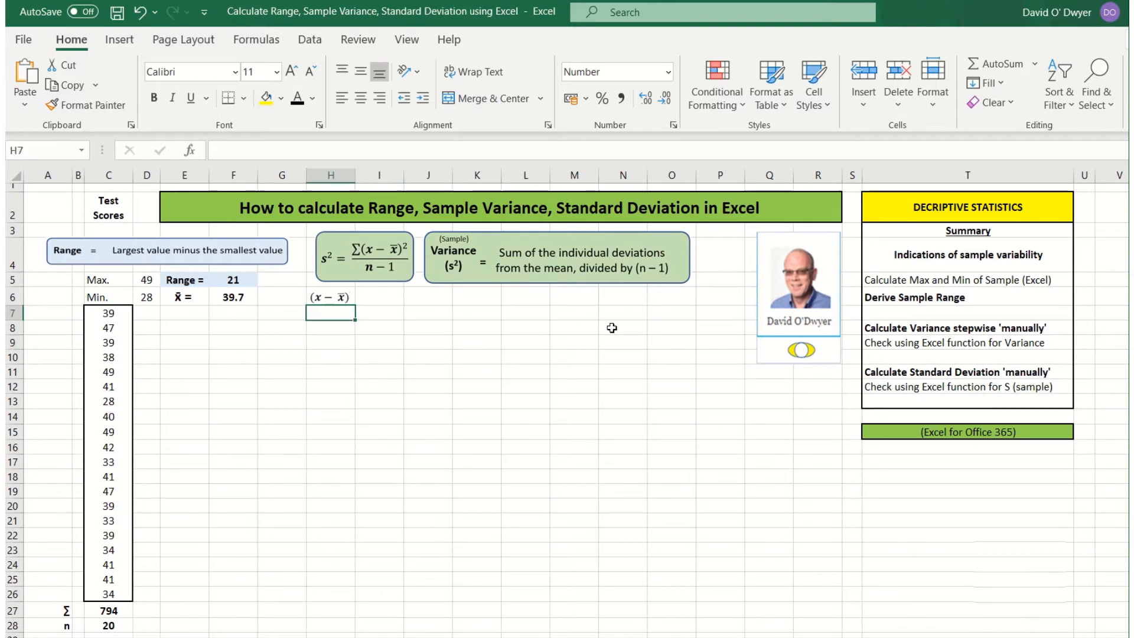
pyautogui.write('=')
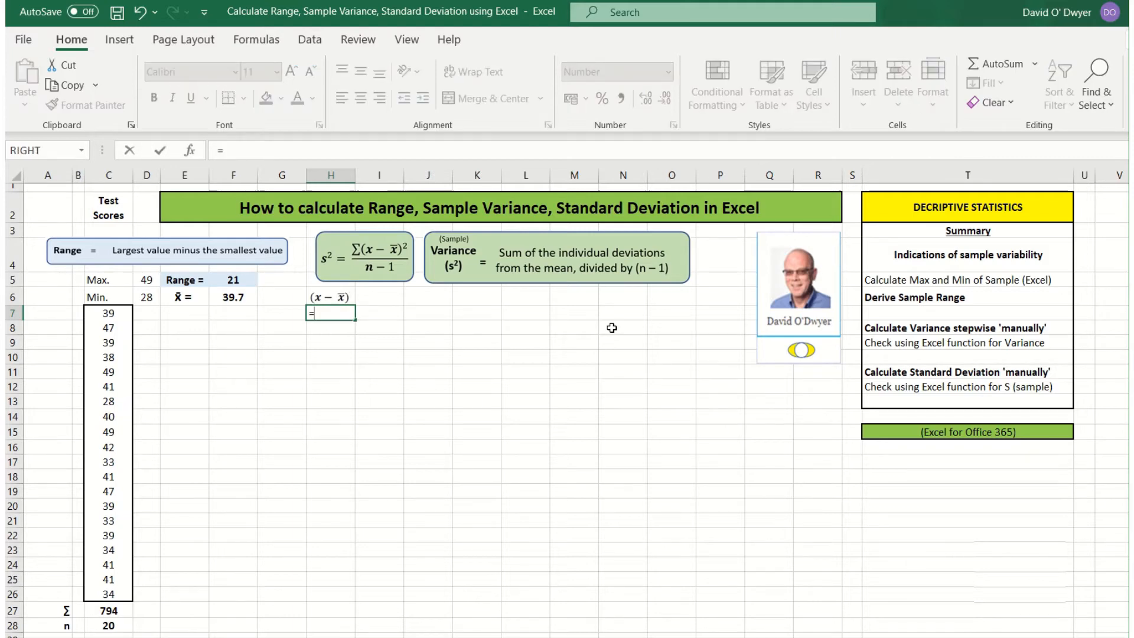
pyautogui.click(123, 316)
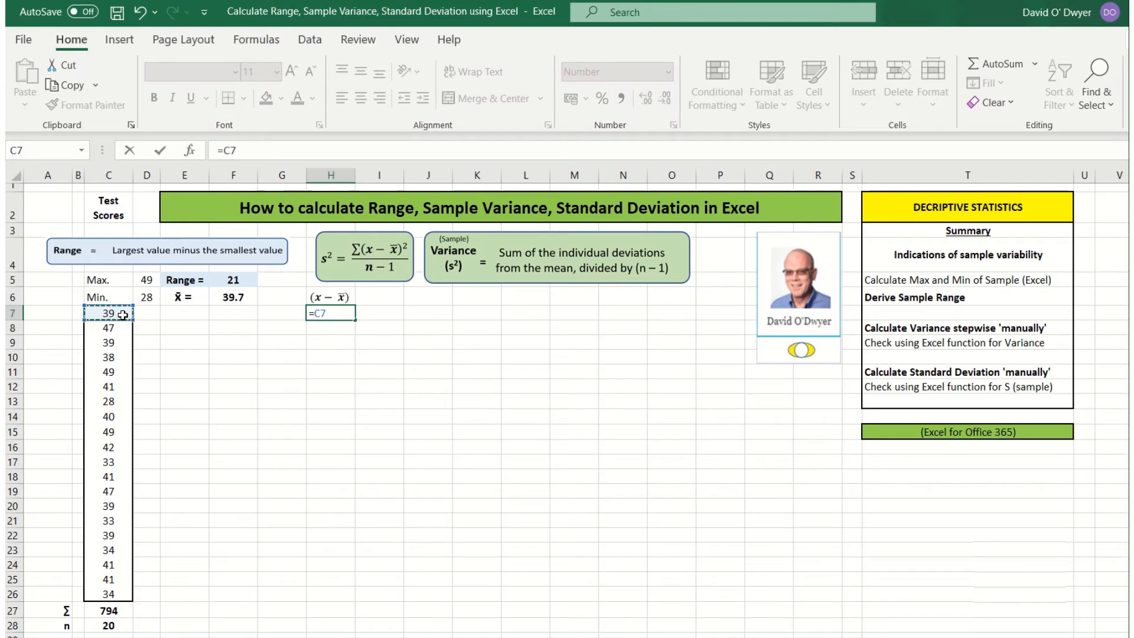
pyautogui.write('-')
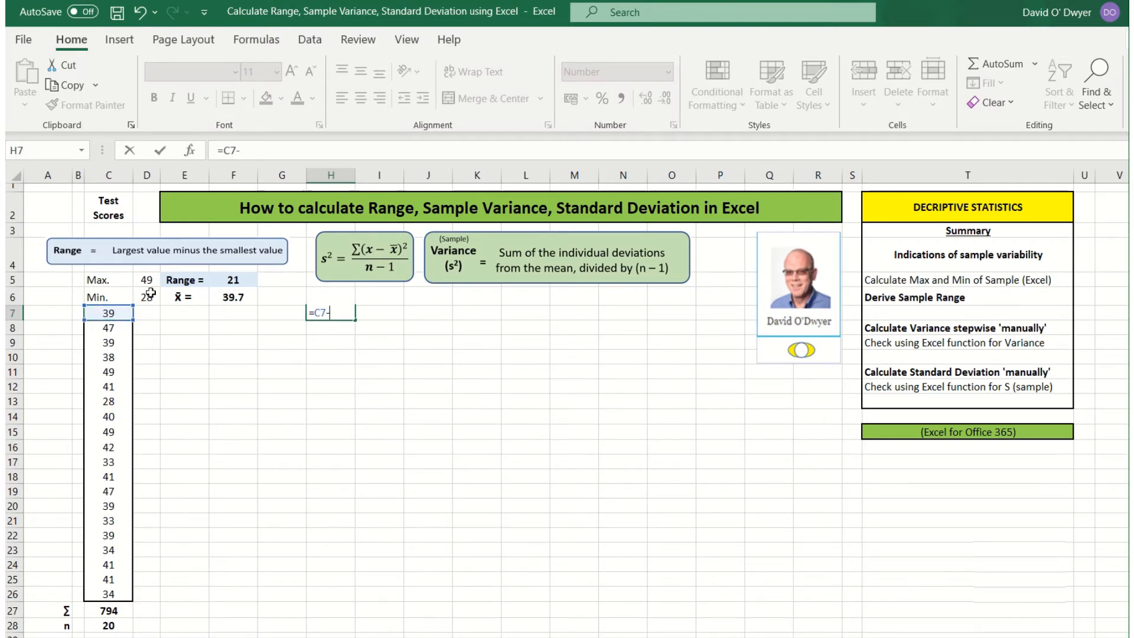
pyautogui.click(229, 297)
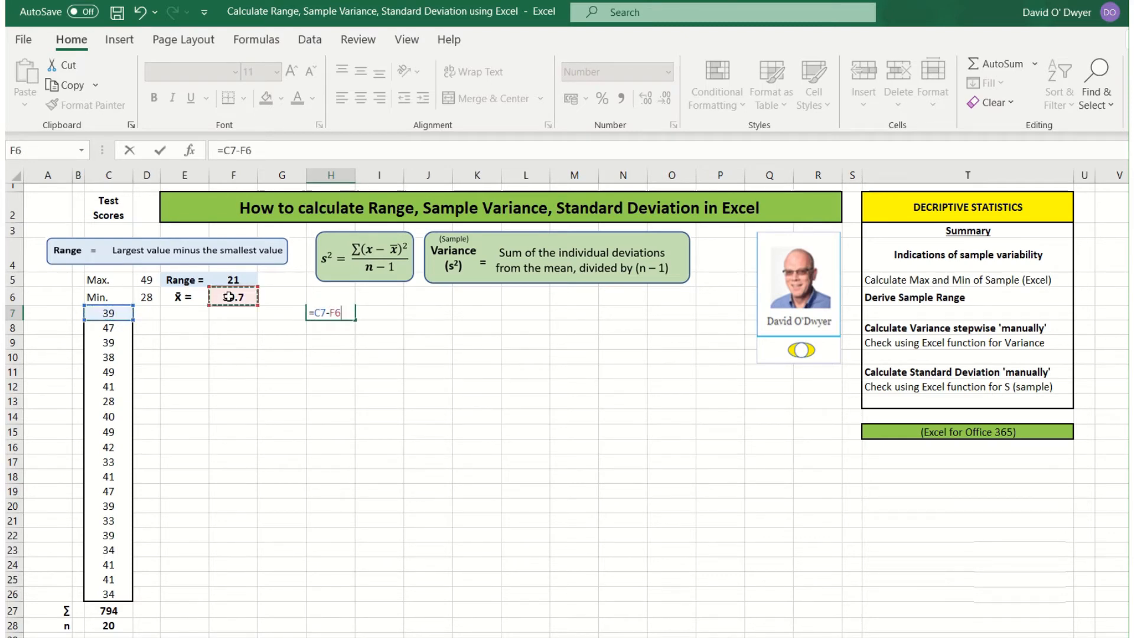
pyautogui.click(247, 151)
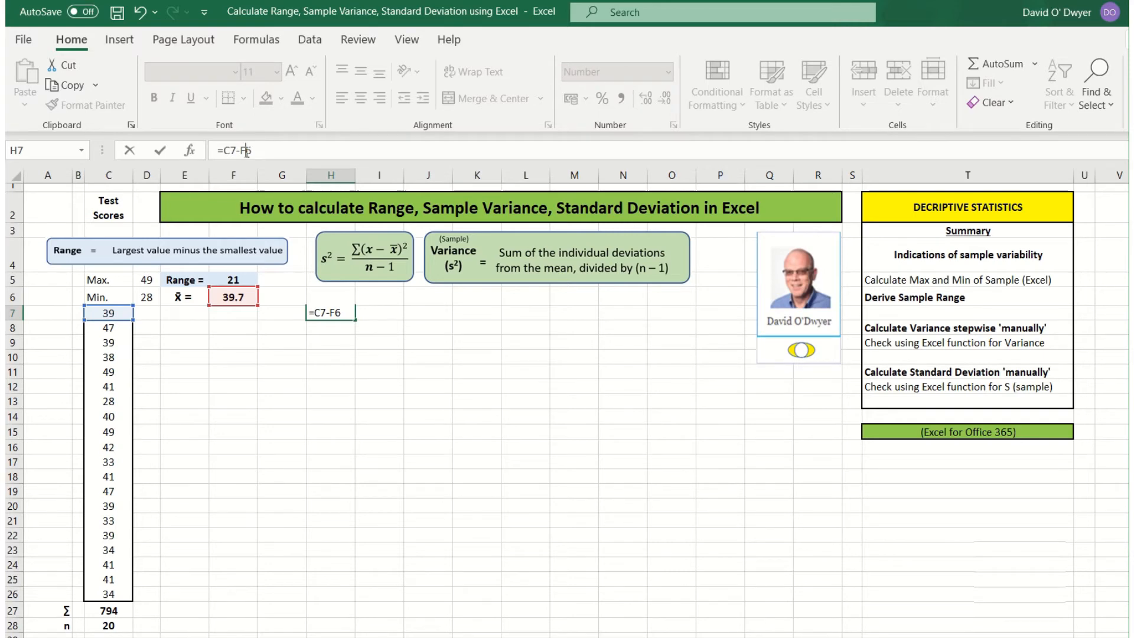
pyautogui.press('F4')
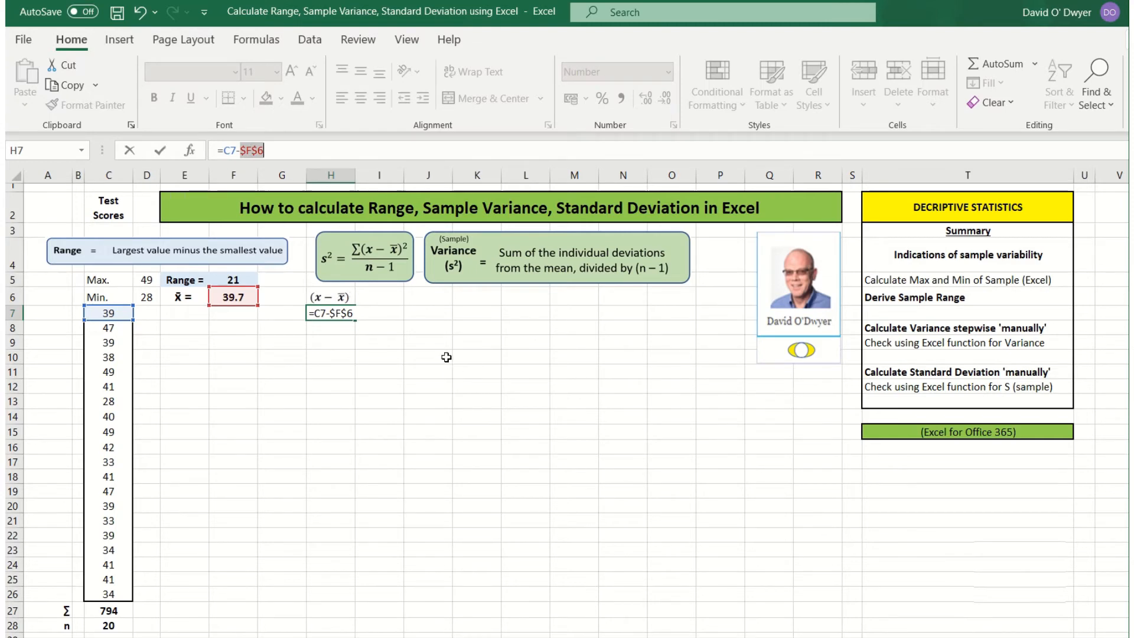
pyautogui.press('Return')
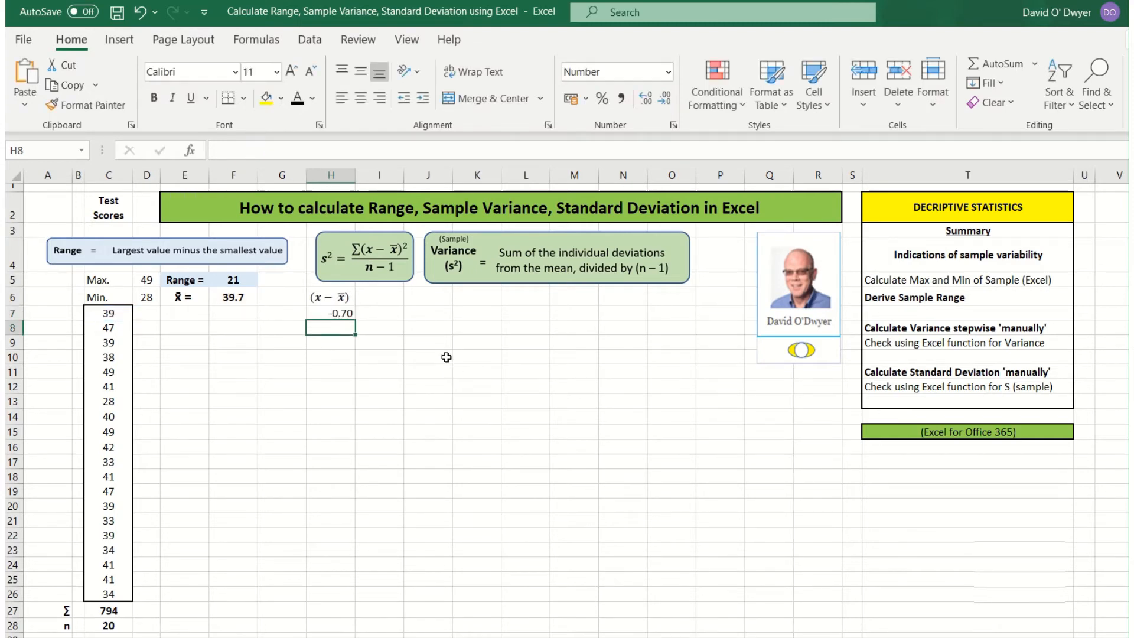
pyautogui.click(324, 313)
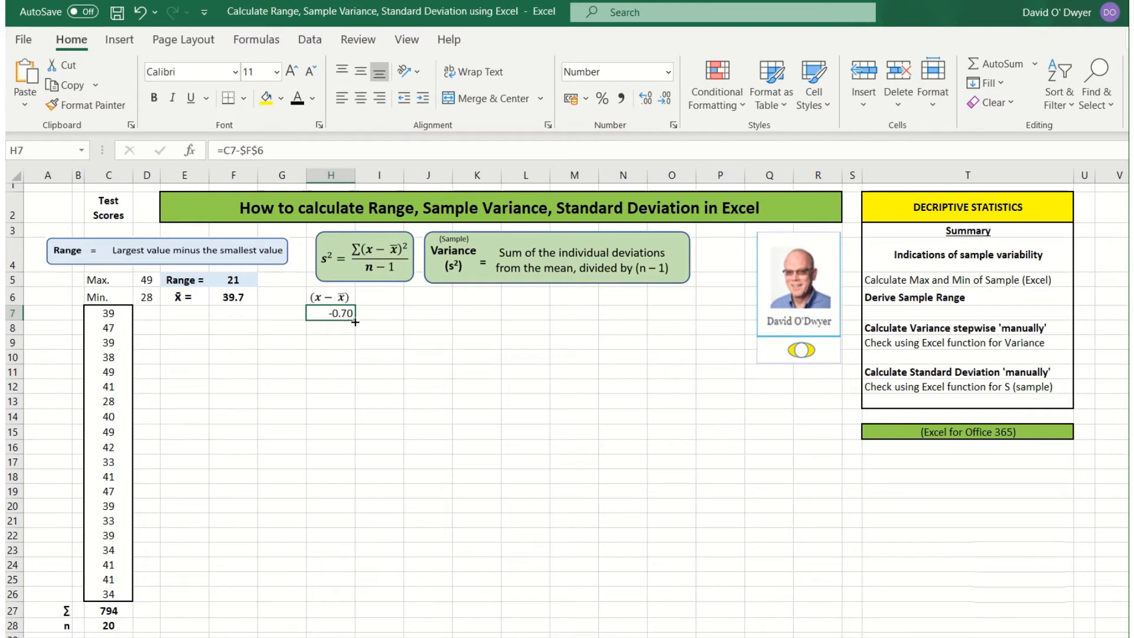
pyautogui.moveTo(355, 321); pyautogui.dragTo(358, 602)
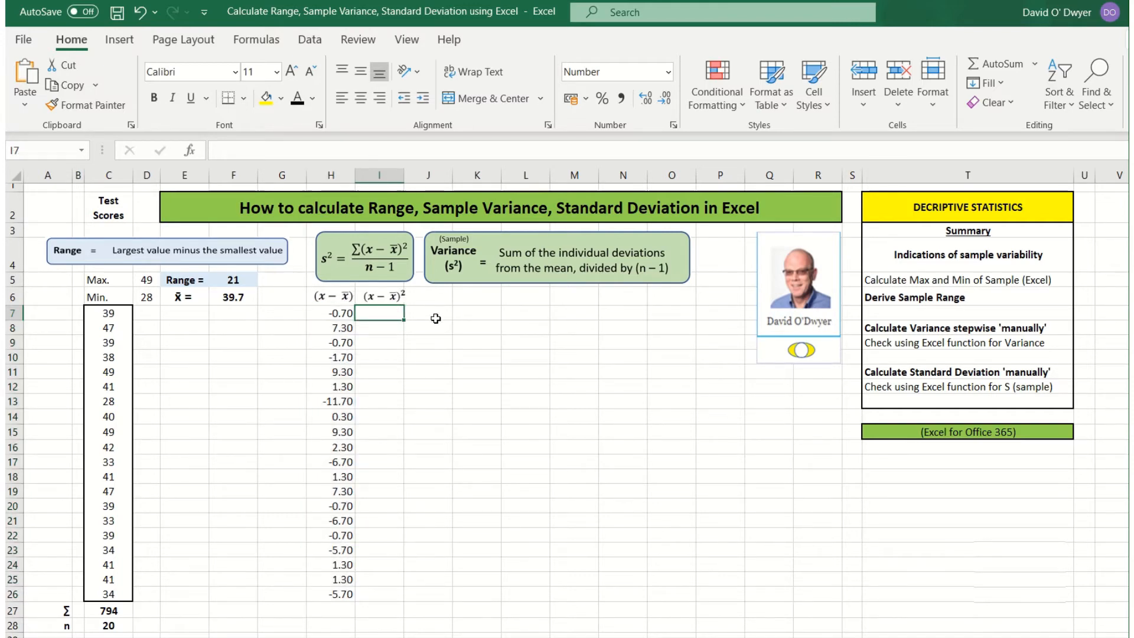
# Step: Enter =H7^2 in I7 and fill it down to I26 to square each deviation
pyautogui.write('=')
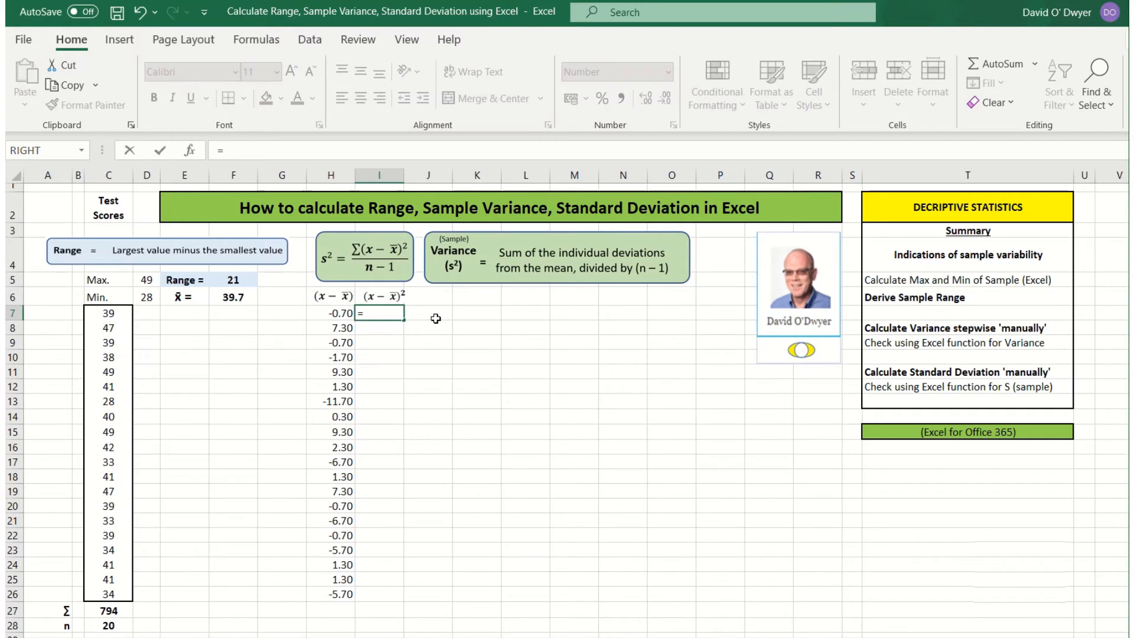
pyautogui.click(345, 313)
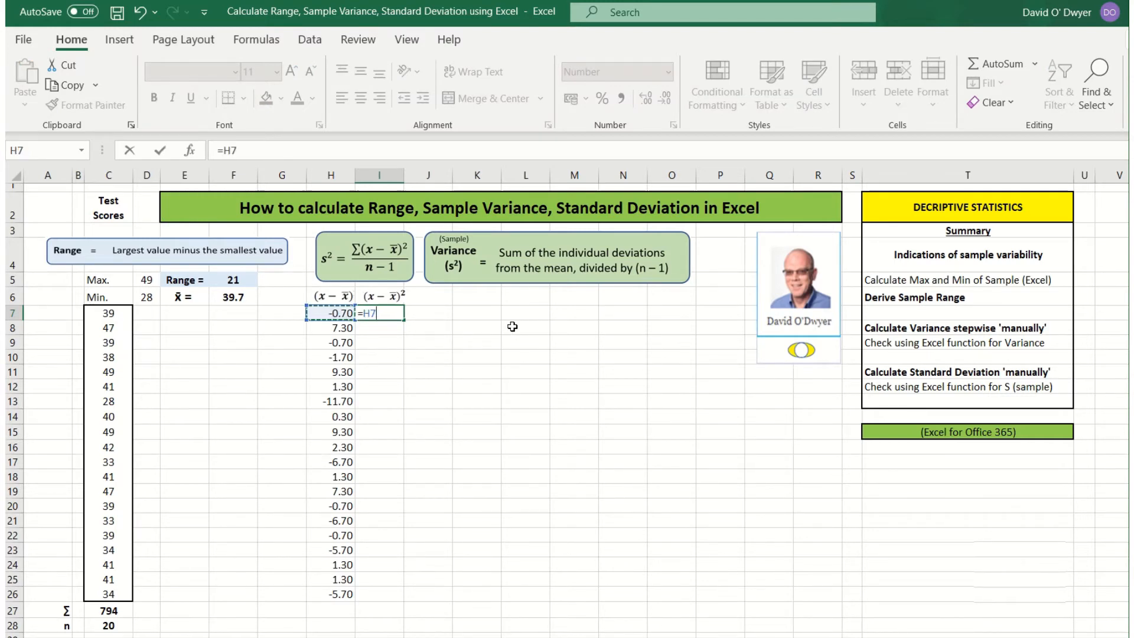
pyautogui.write('^2')
pyautogui.press('Return')
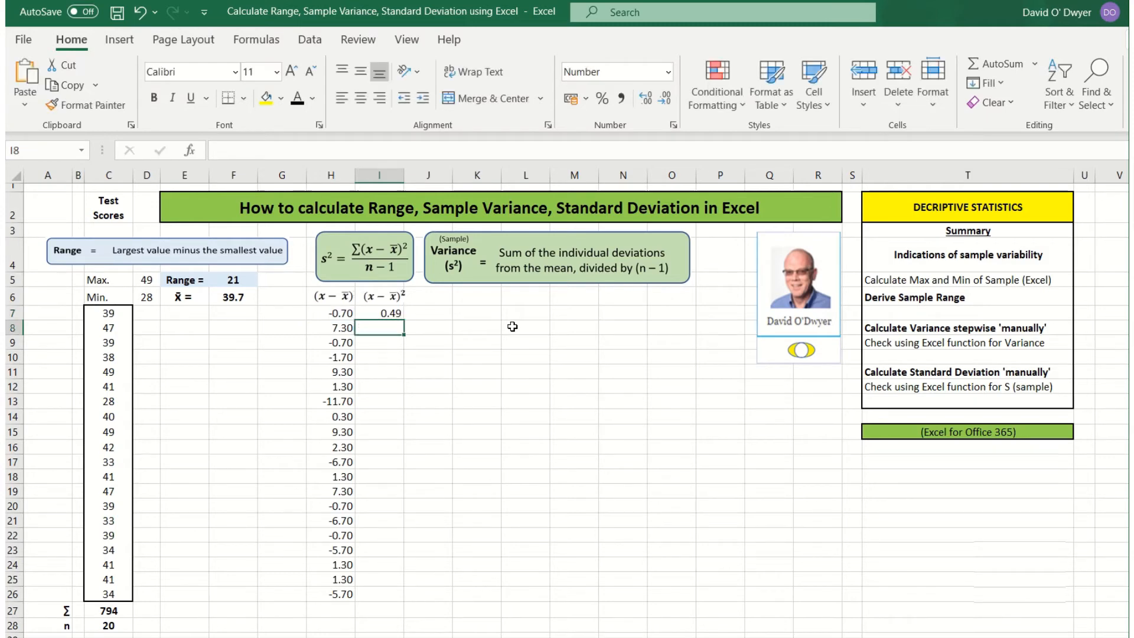
pyautogui.click(387, 313)
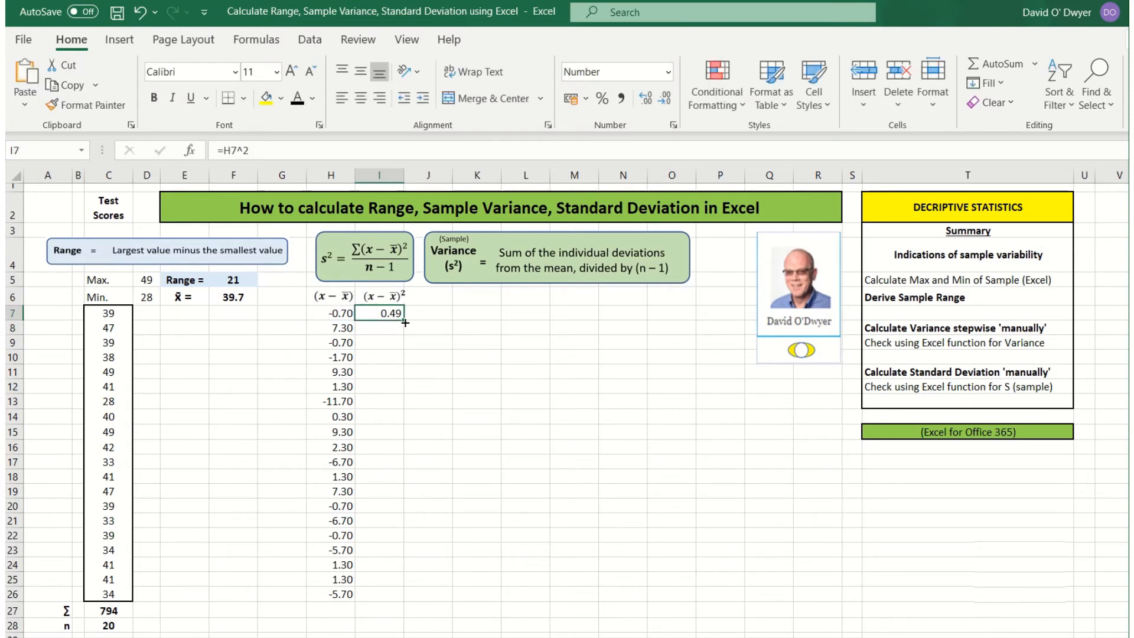
pyautogui.moveTo(406, 330); pyautogui.dragTo(406, 599)
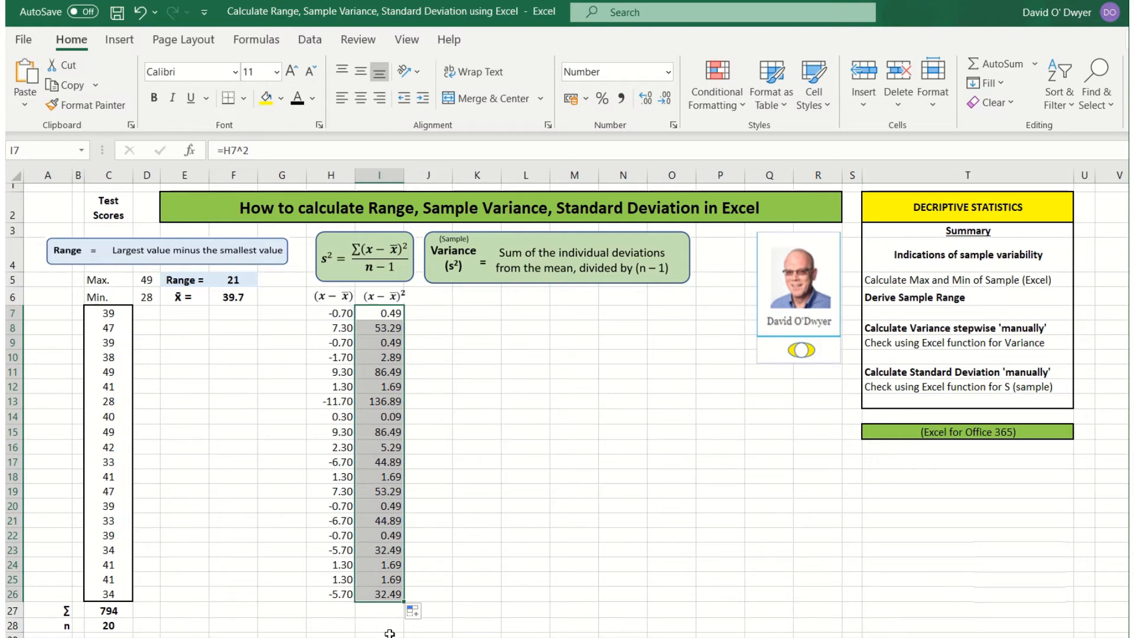
pyautogui.click(382, 612)
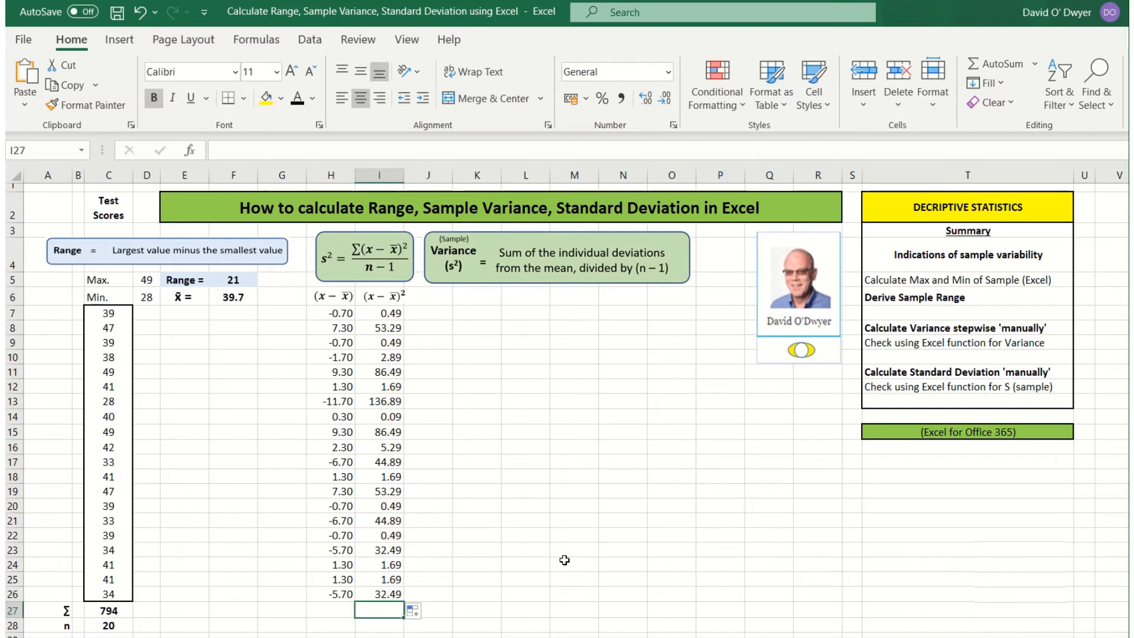
# Step: Enter =SUM(I7:I26) in I27 to total the squared deviations, giving 588.20
pyautogui.write('=su')
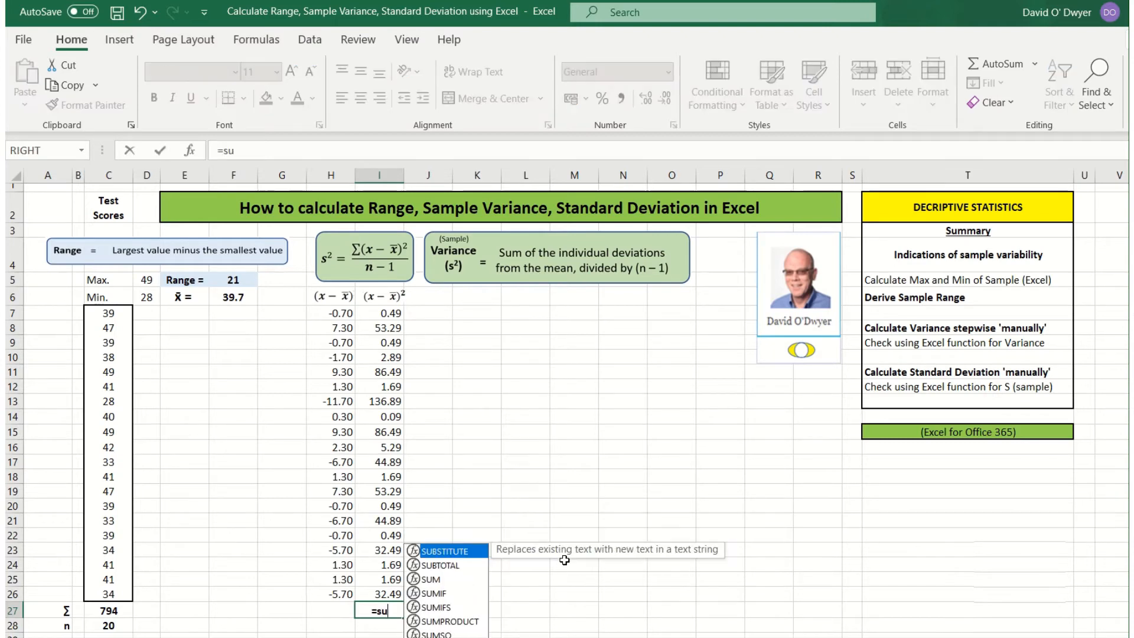
pyautogui.write('m(')
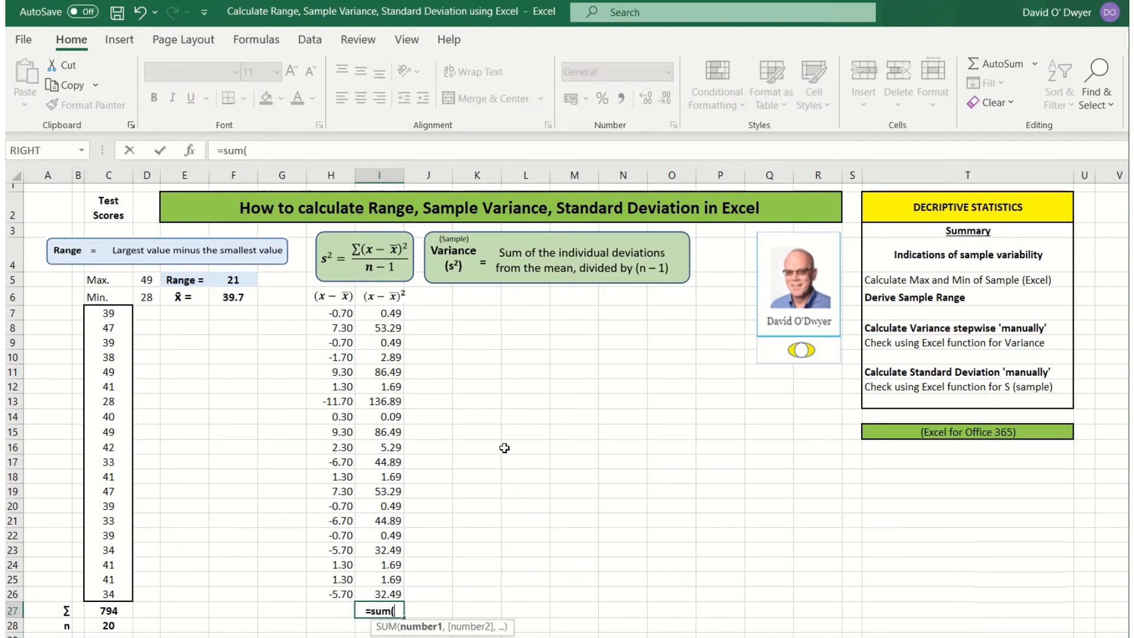
pyautogui.moveTo(386, 311); pyautogui.dragTo(386, 594)
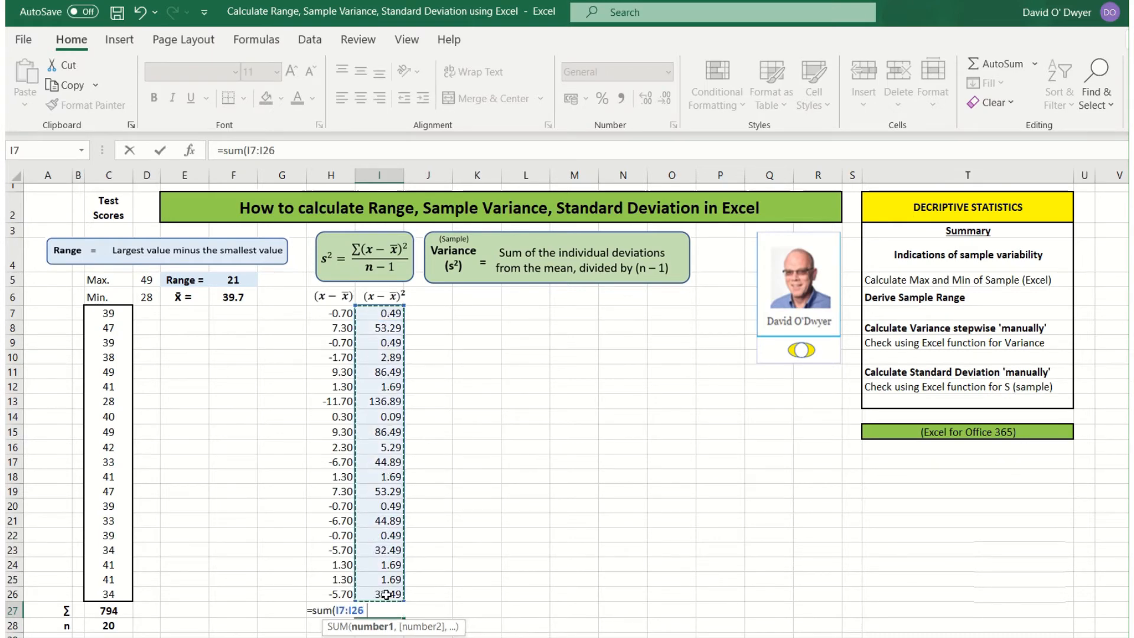
pyautogui.write(')')
pyautogui.press('Return')
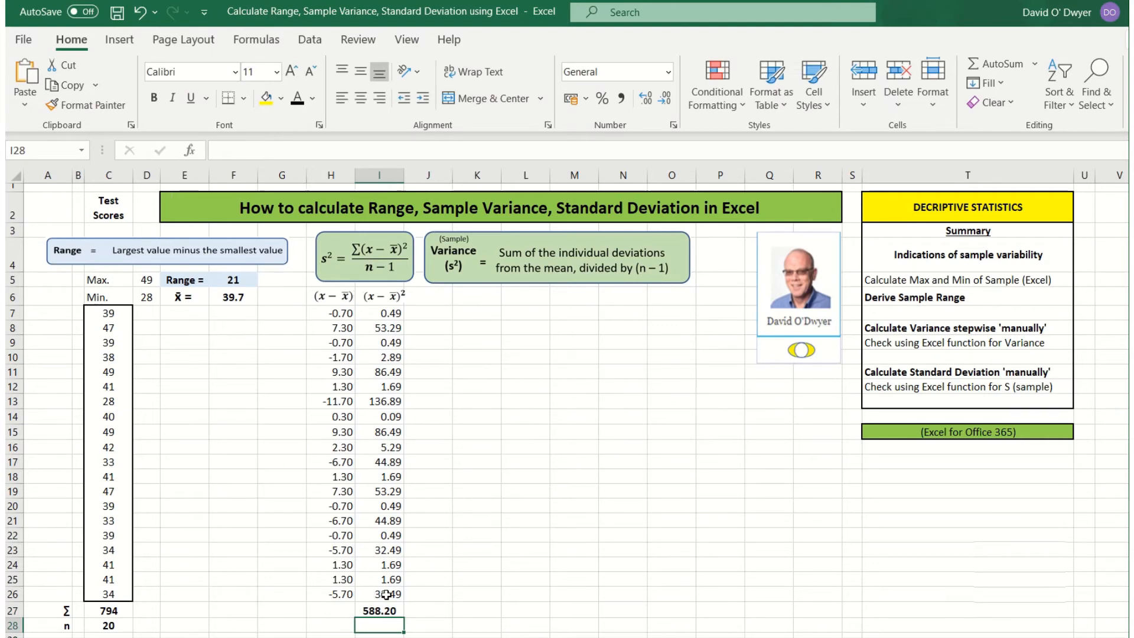
pyautogui.press('Up')
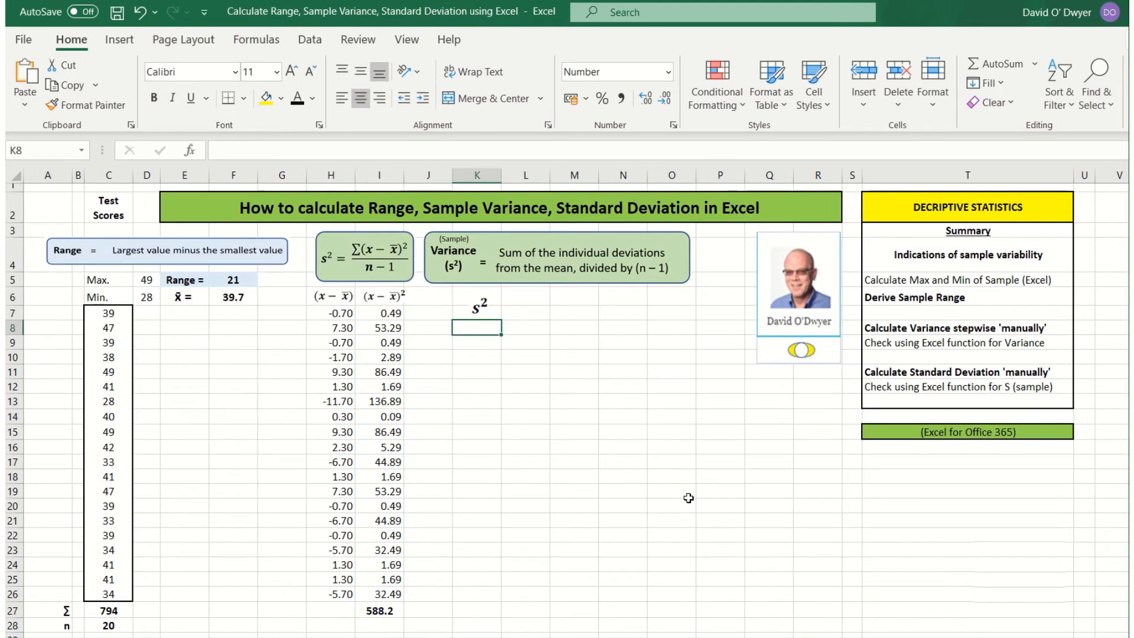
# Step: Label K8 'variance' and enter =I27/(C28-1) in L8 for a sample variance of 31.0
pyautogui.write('variance')
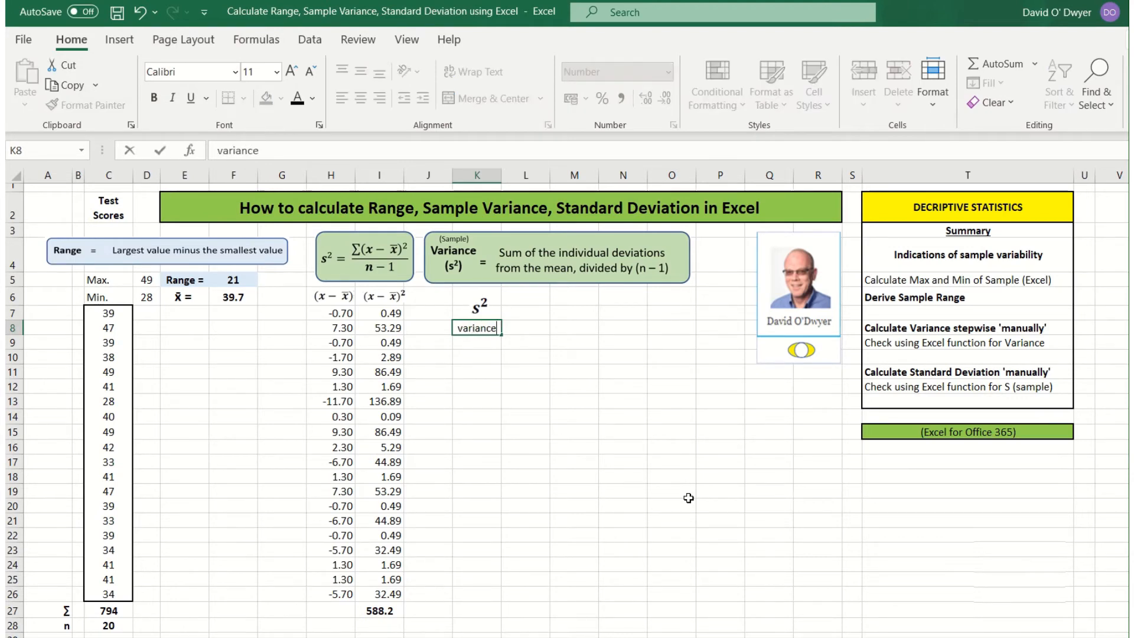
pyautogui.click(531, 329)
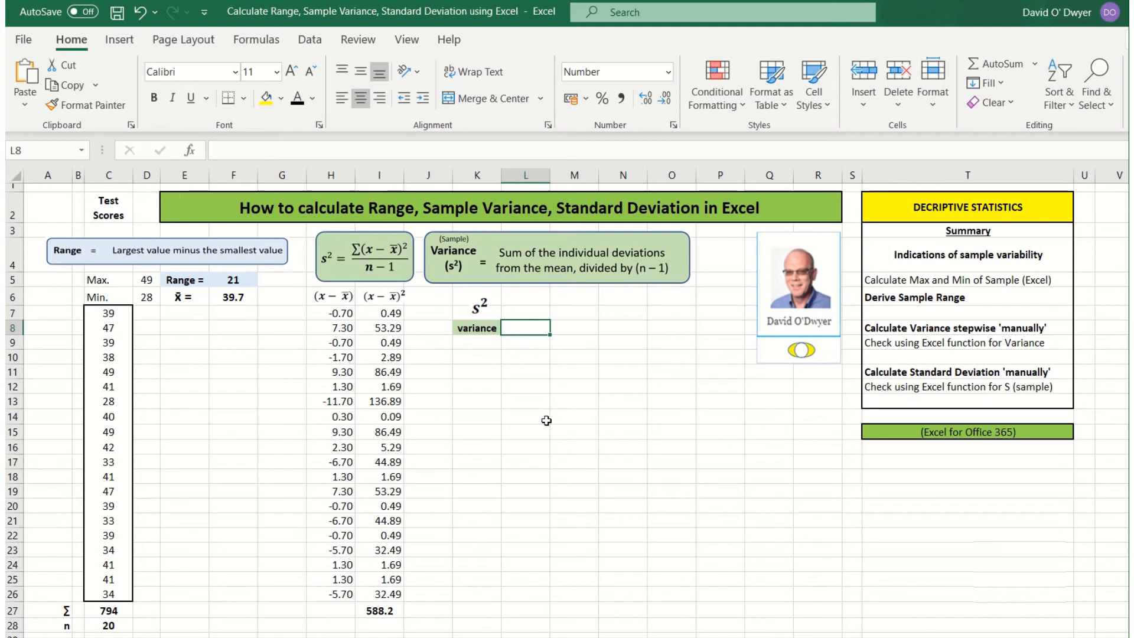
pyautogui.write('=')
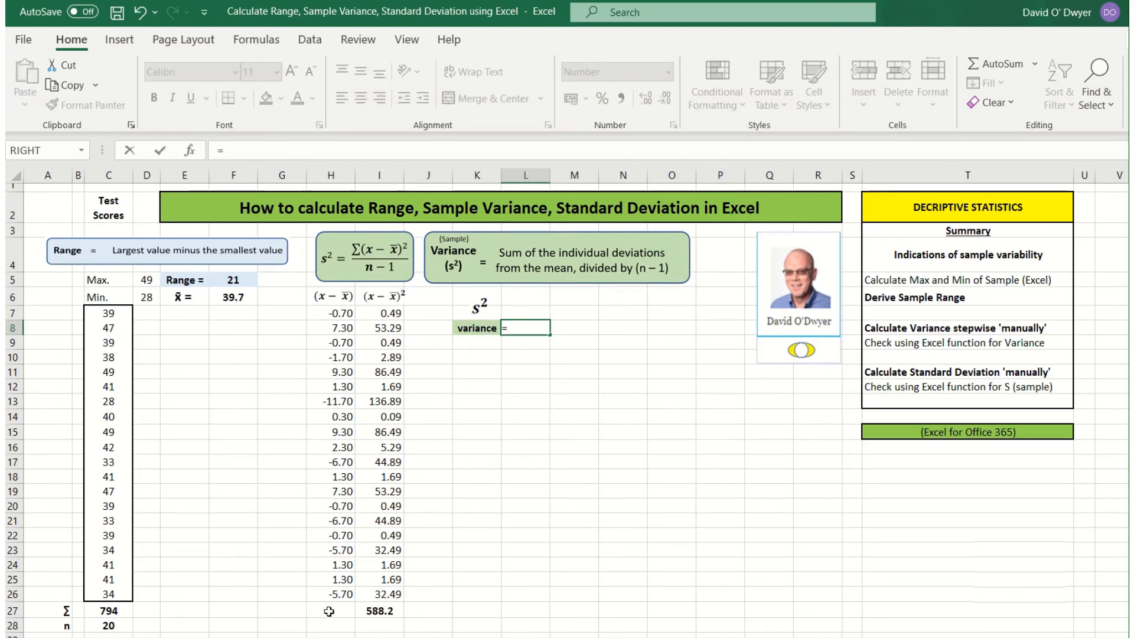
pyautogui.click(368, 613)
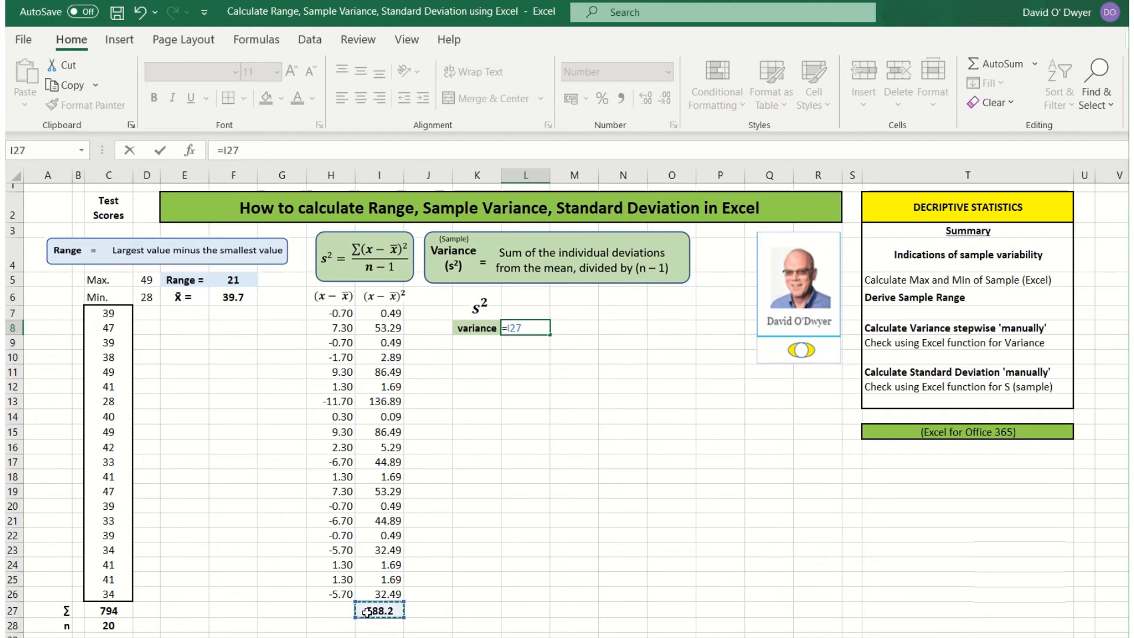
pyautogui.write('/(')
pyautogui.click(118, 627)
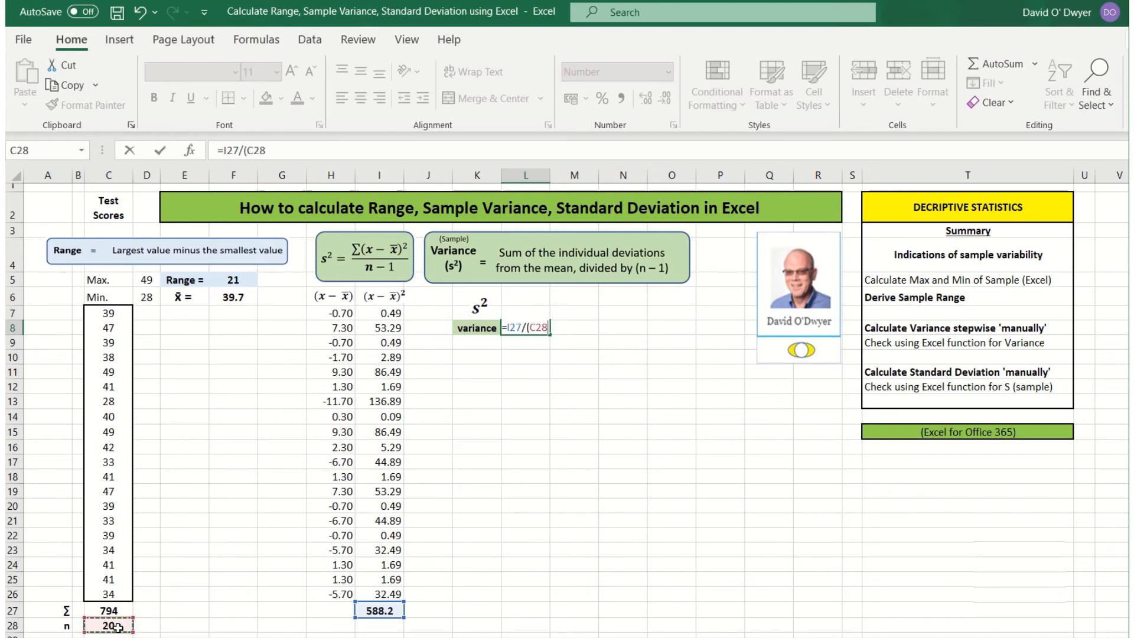
pyautogui.write('-')
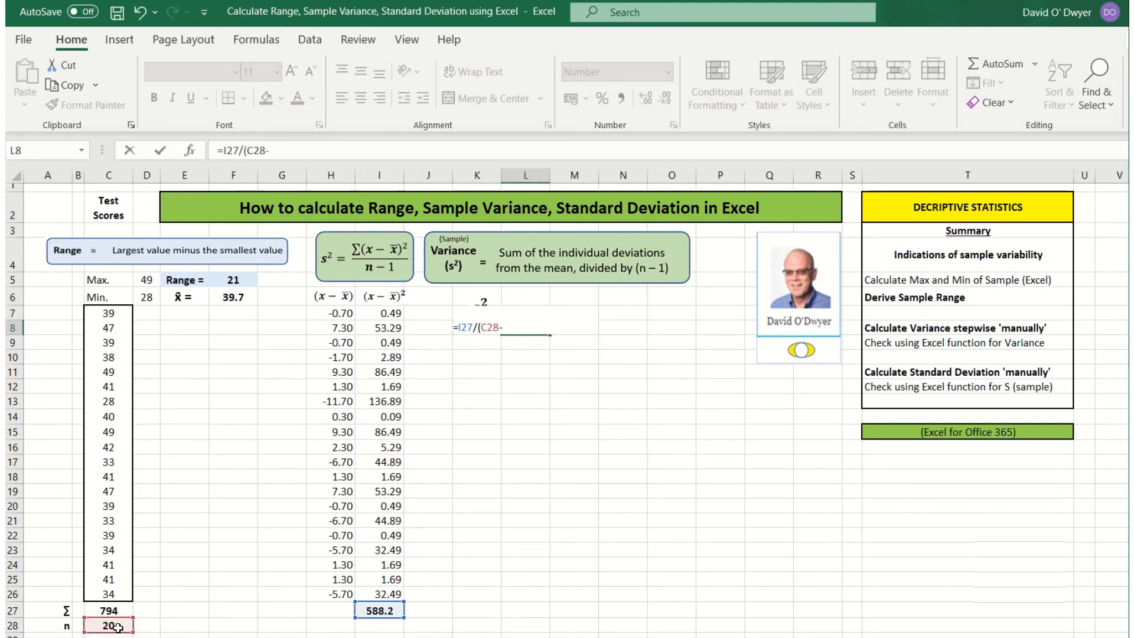
pyautogui.write('1)')
pyautogui.press('Return')
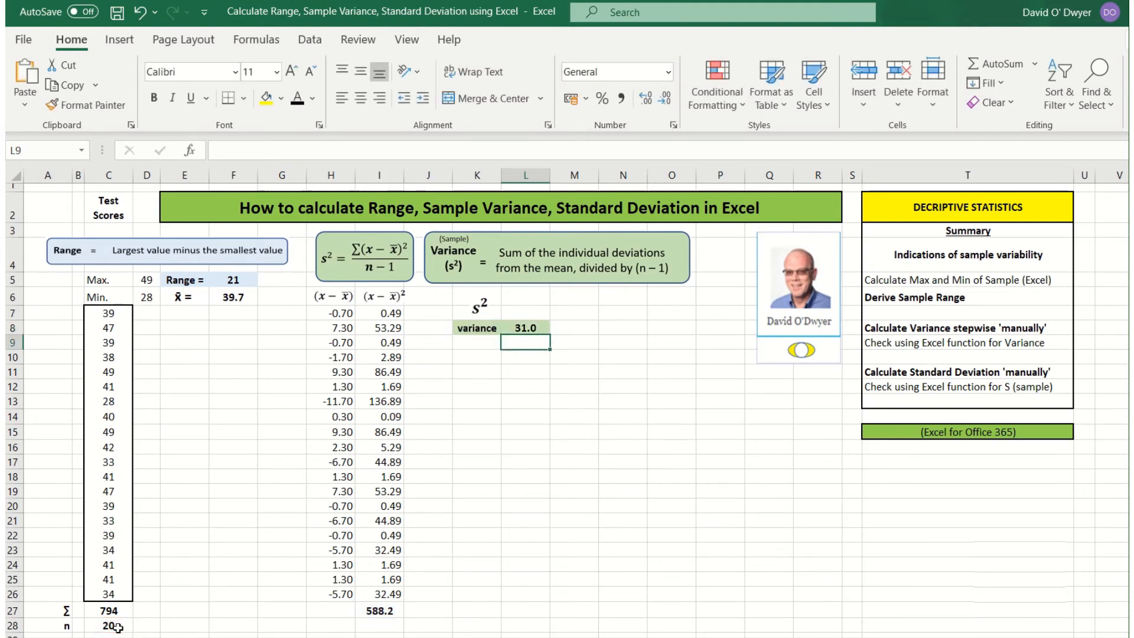
# Step: Add an 'Excel' column heading in M7
pyautogui.click(577, 316)
pyautogui.write('E')
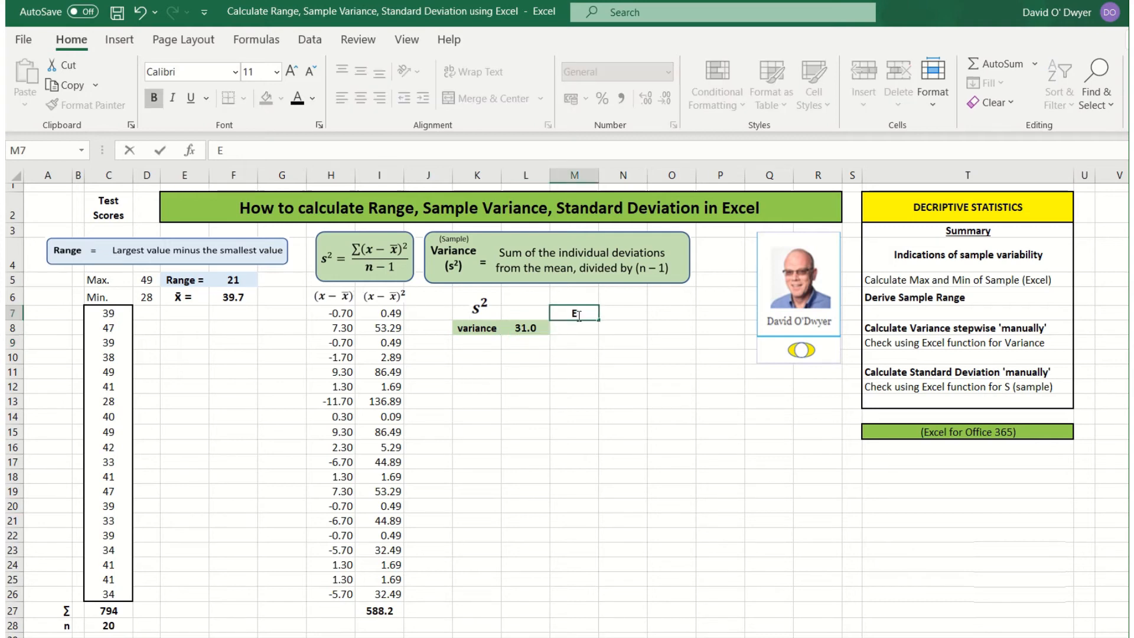
pyautogui.write('xcel')
pyautogui.press('Return')
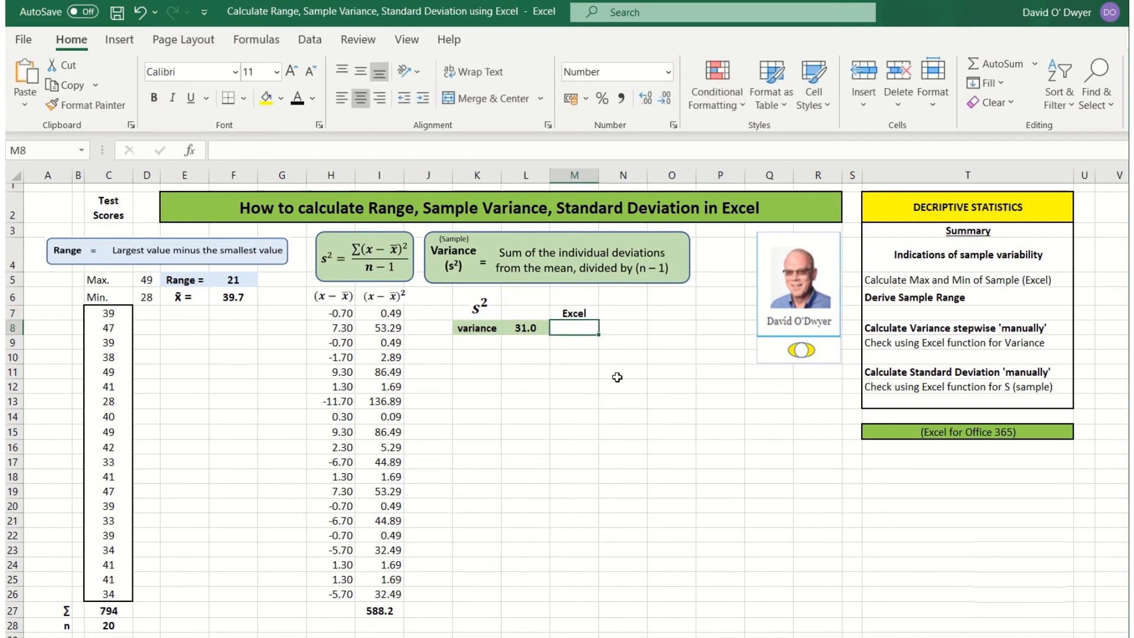
# Step: Enter =VAR.S(C7:C26) in M8 as the built-in sample variance check
pyautogui.write('=')
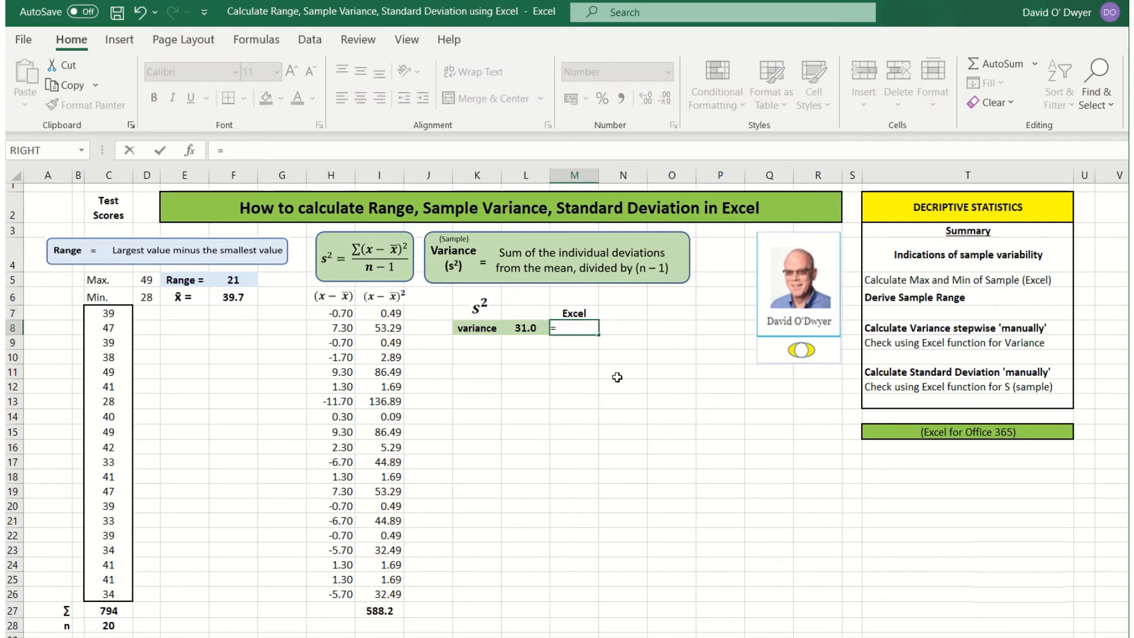
pyautogui.write('var')
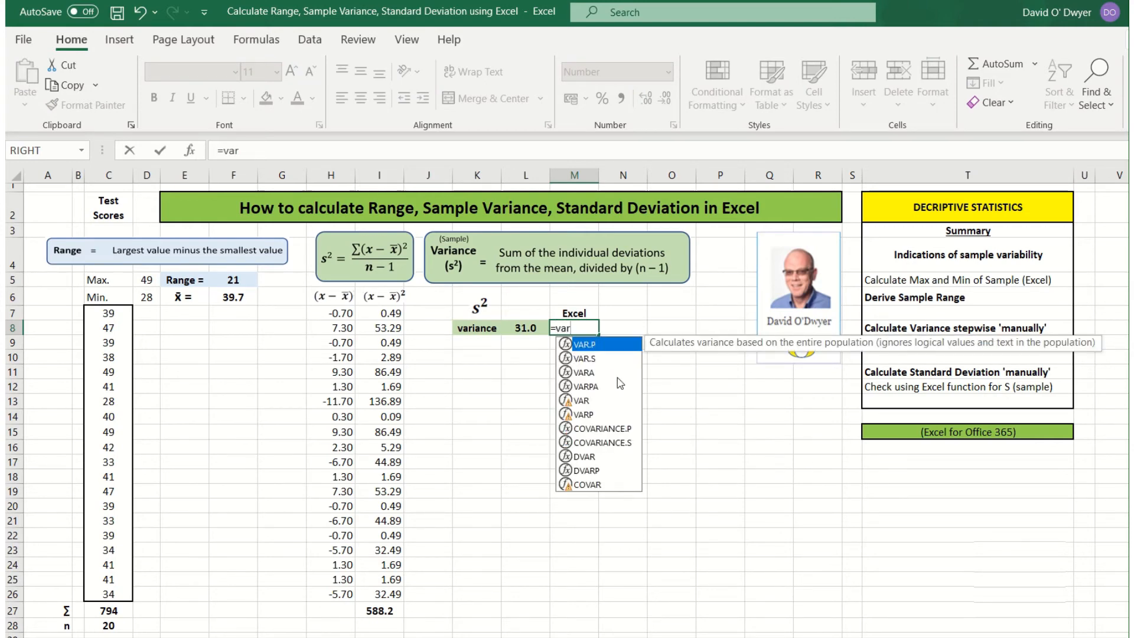
pyautogui.click(591, 362)
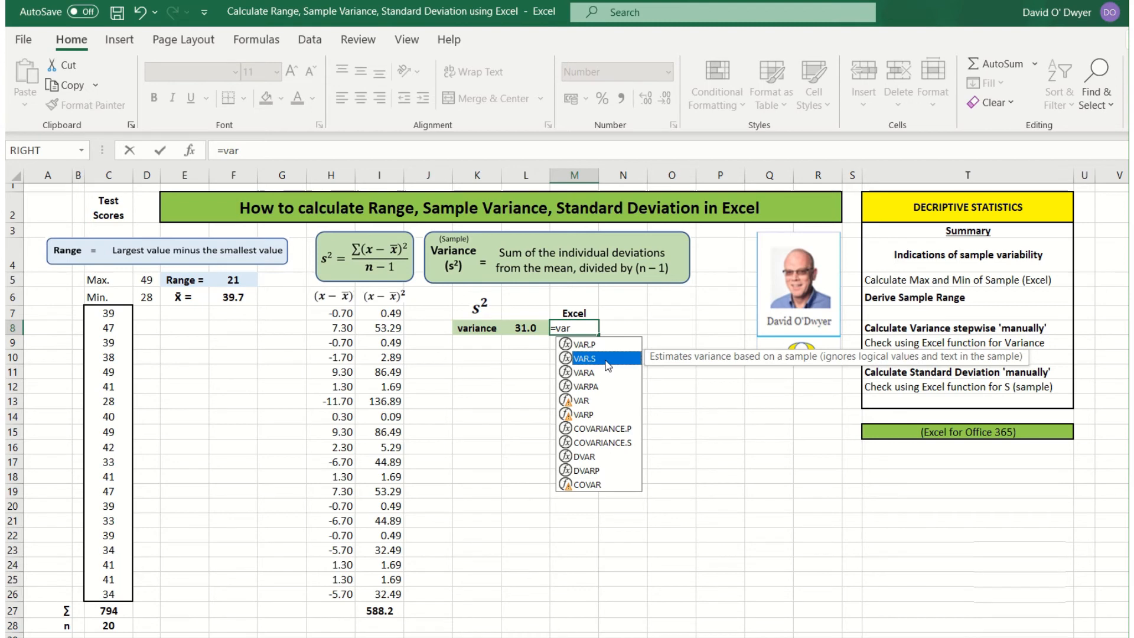
pyautogui.write('.s')
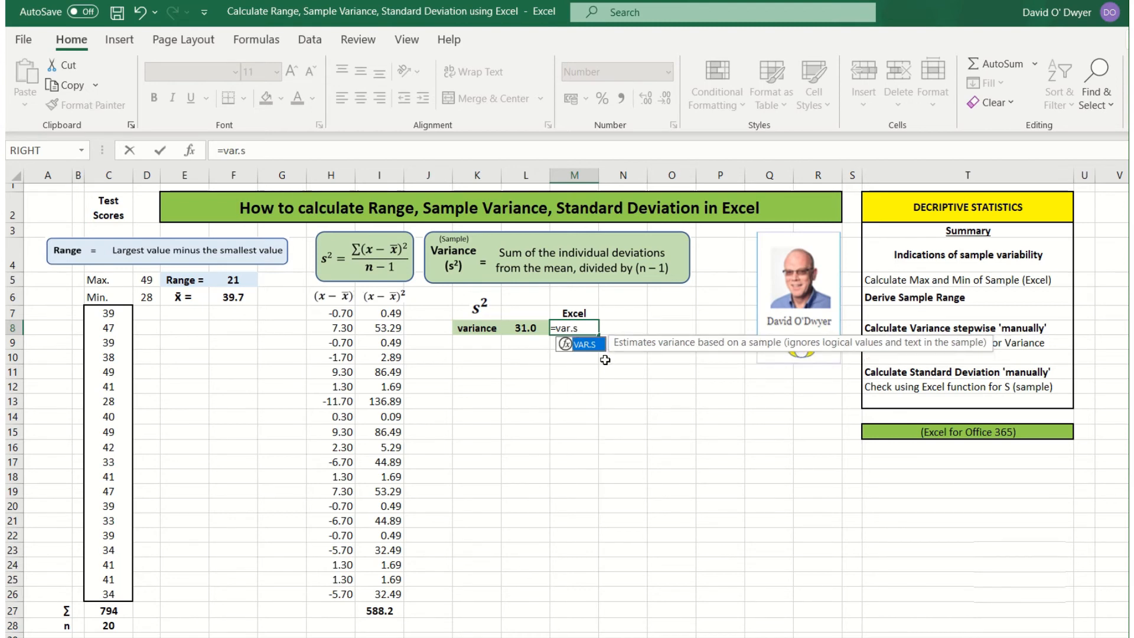
pyautogui.write('(')
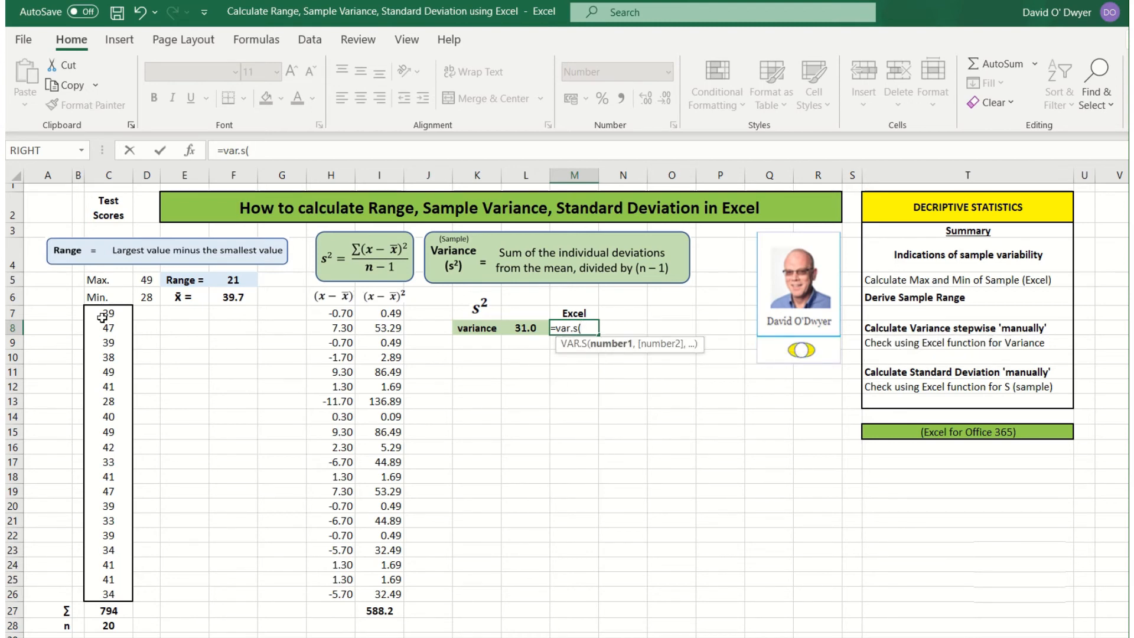
pyautogui.moveTo(102, 317); pyautogui.dragTo(119, 596)
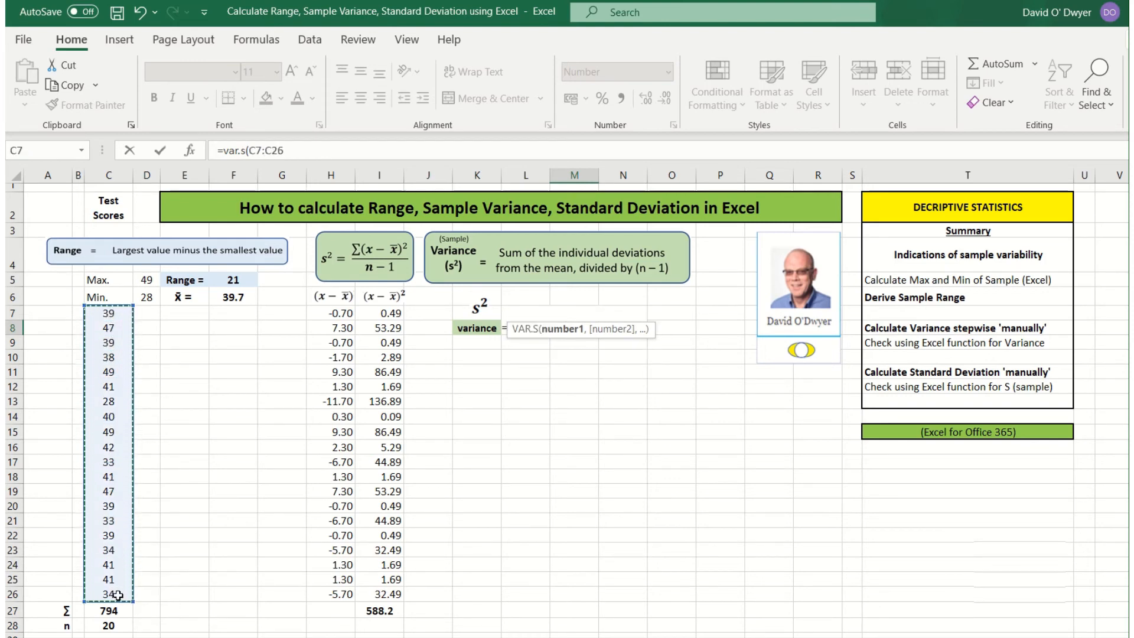
pyautogui.write(')')
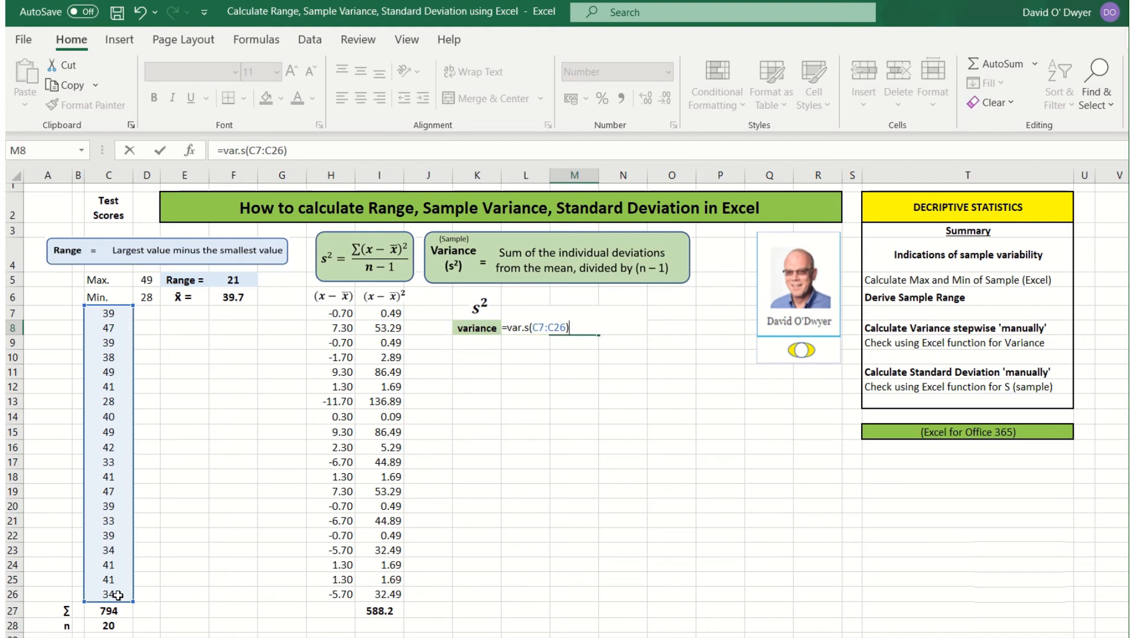
pyautogui.press('Return')
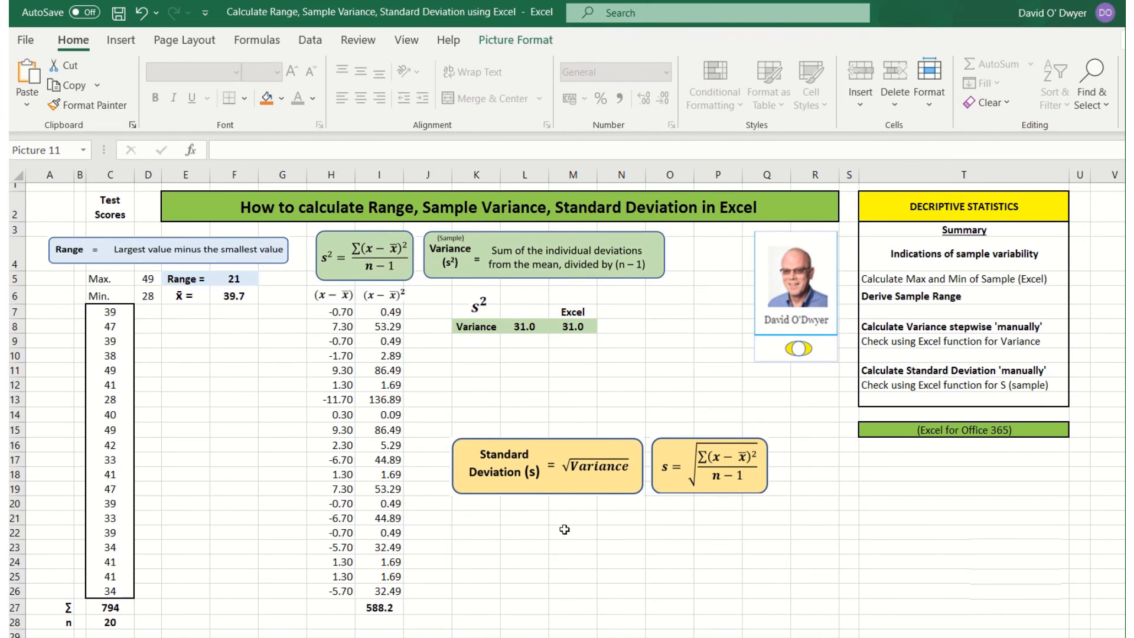
# Step: Label K22 'S ='
pyautogui.click(478, 535)
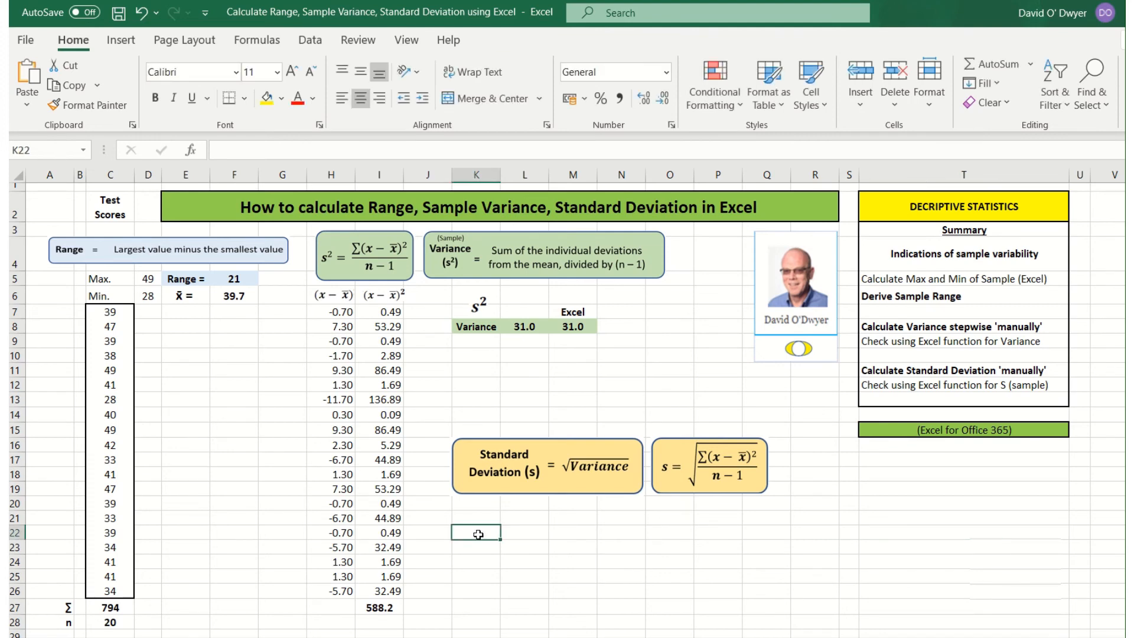
pyautogui.write('S =')
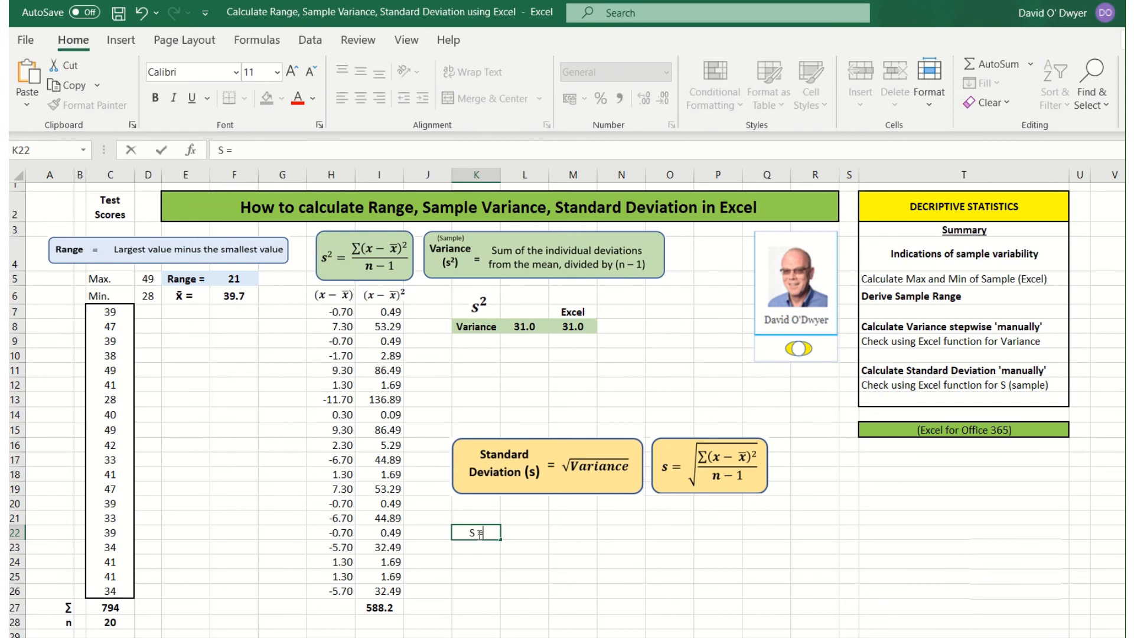
pyautogui.click(532, 534)
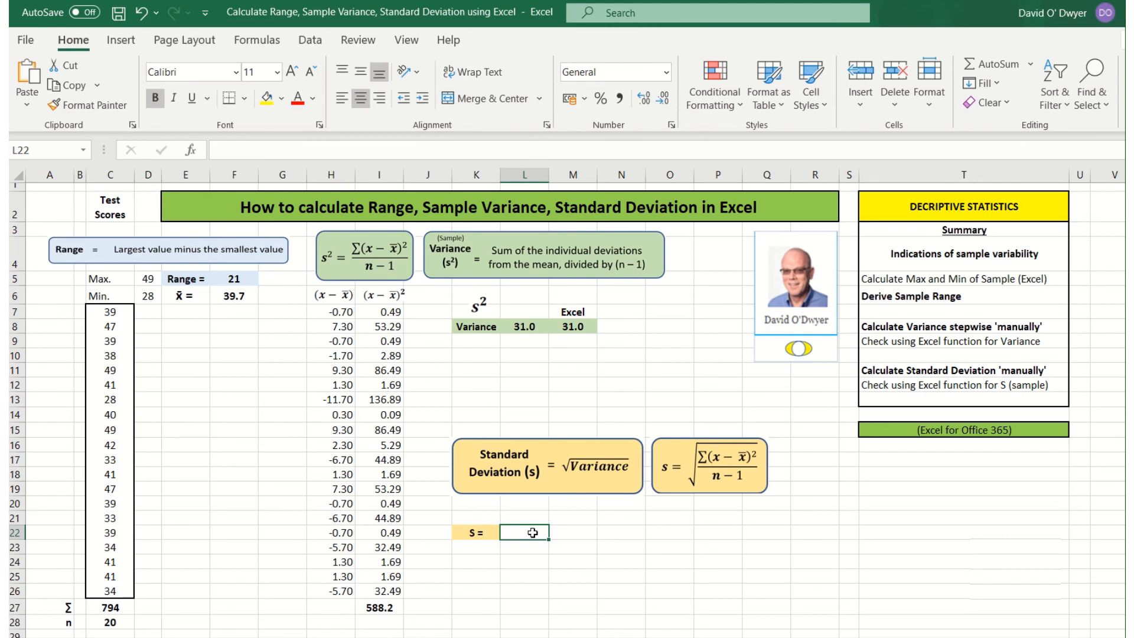
# Step: Enter =SQRT(L8) in L22 for a standard deviation of 5.56398
pyautogui.write('=sr')
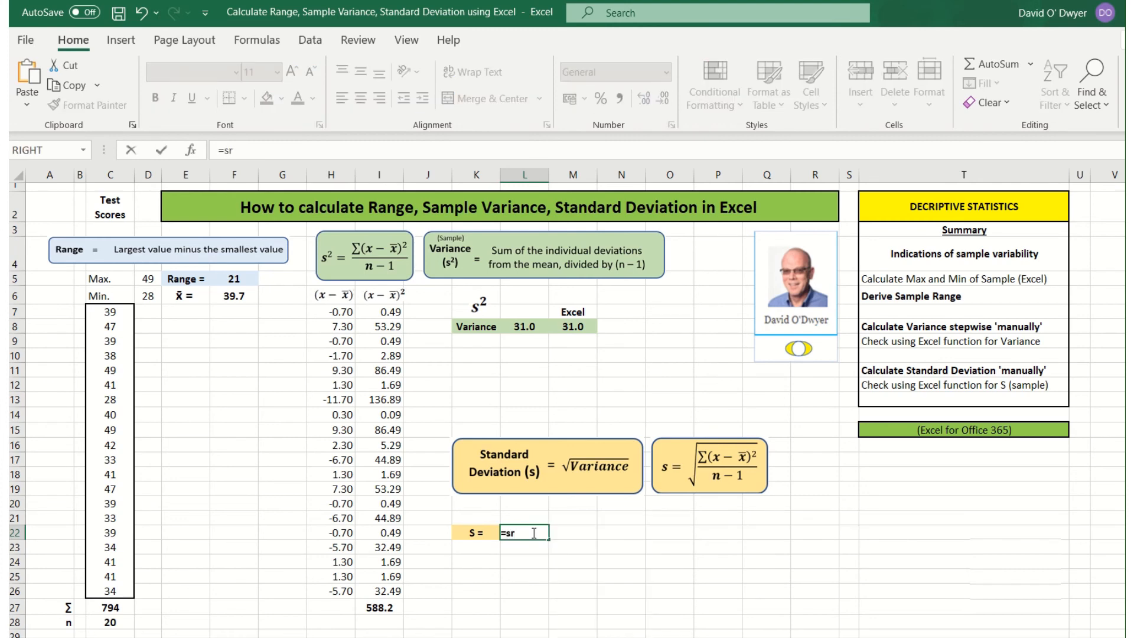
pyautogui.press('BackSpace')
pyautogui.write('q')
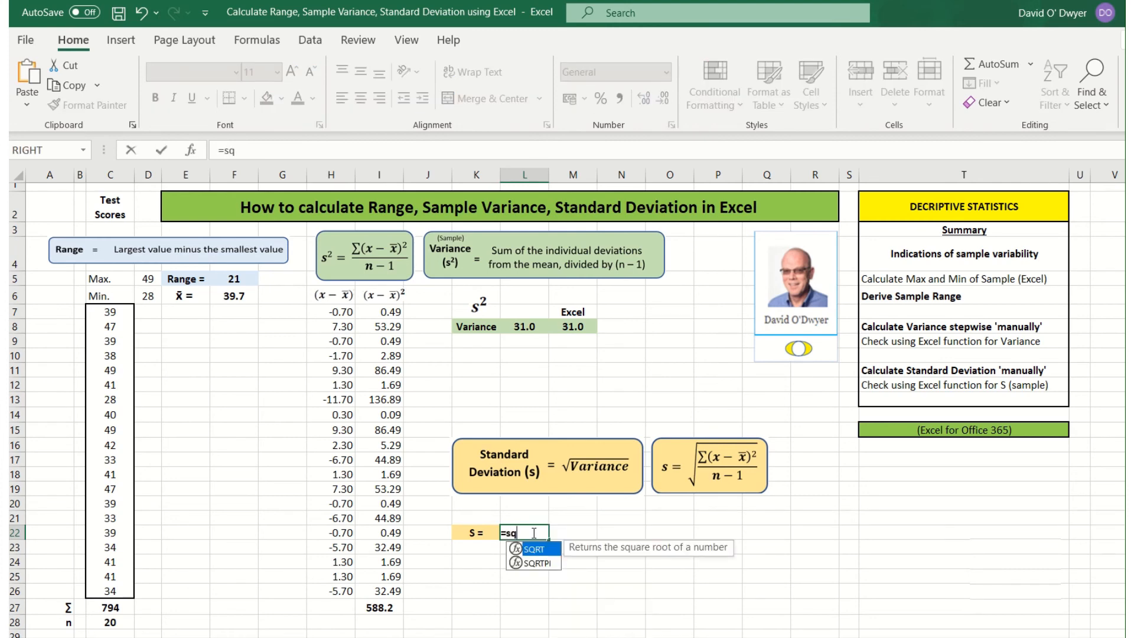
pyautogui.write('rt(')
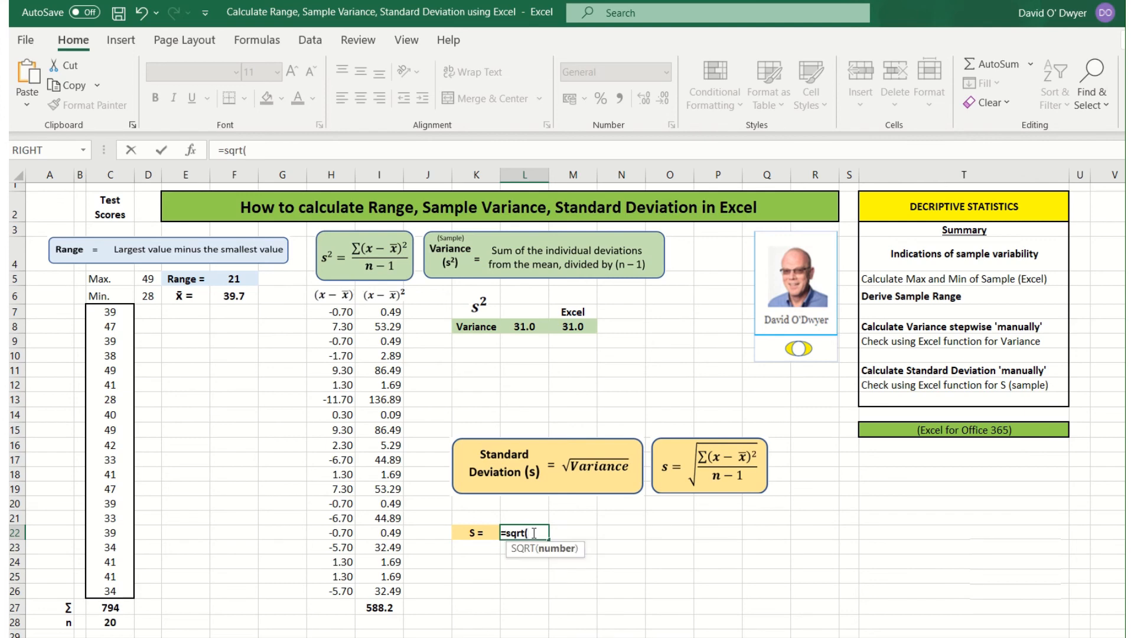
pyautogui.click(538, 327)
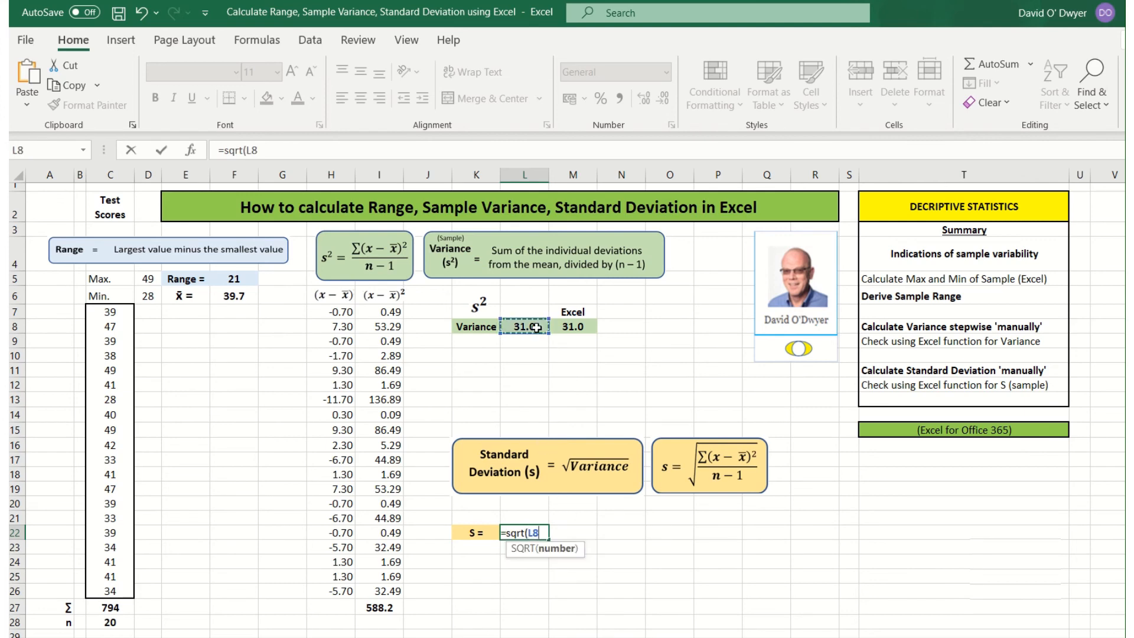
pyautogui.write(')')
pyautogui.press('Return')
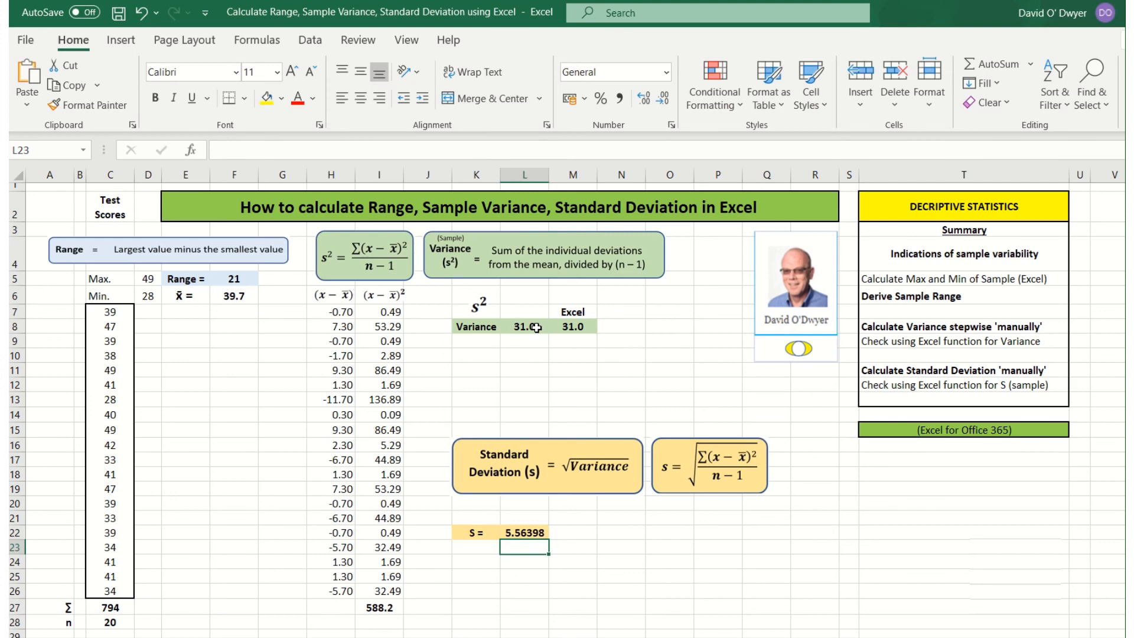
pyautogui.click(586, 520)
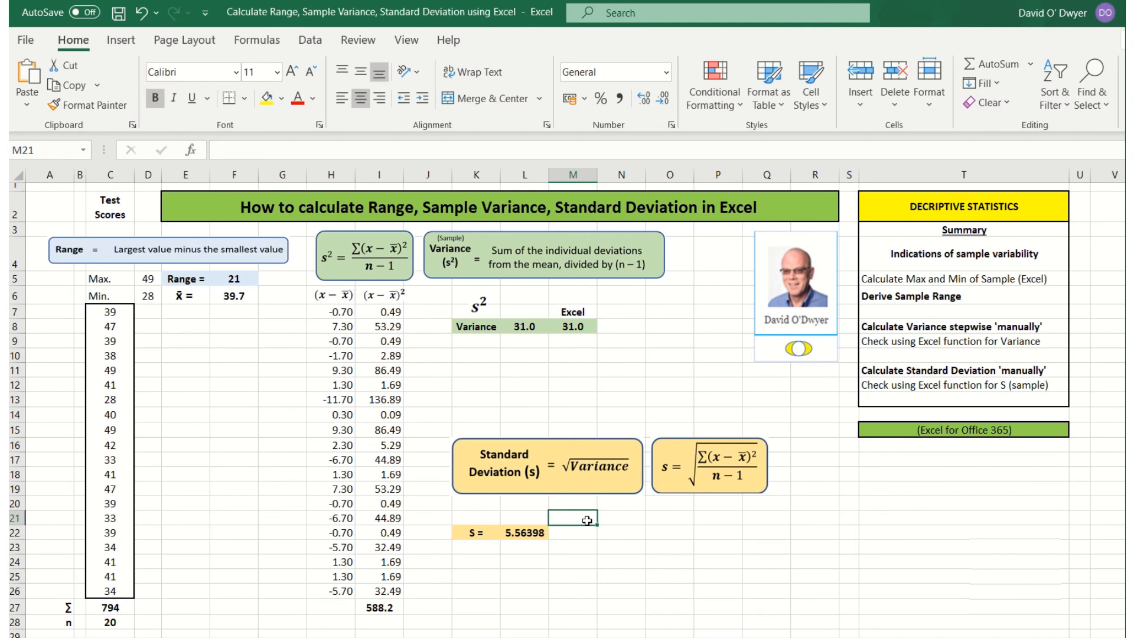
# Step: Head M21 'Excel' and enter =STDEV.S(C7:C26) in M22 as the built-in check
pyautogui.write('E')
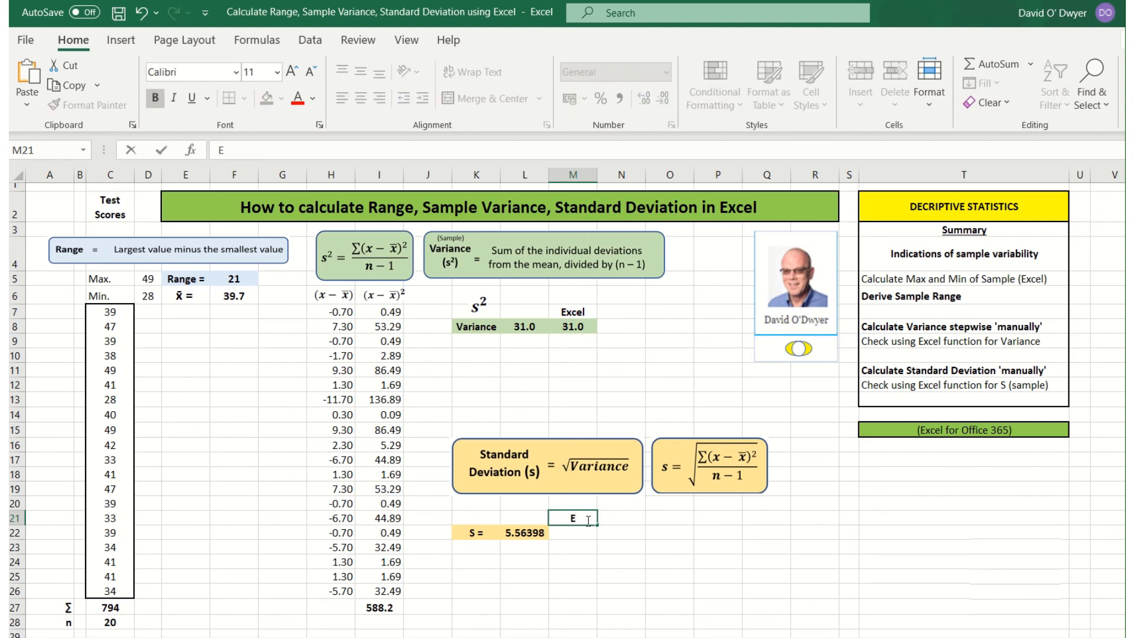
pyautogui.write('xcel')
pyautogui.click(582, 533)
pyautogui.write('=')
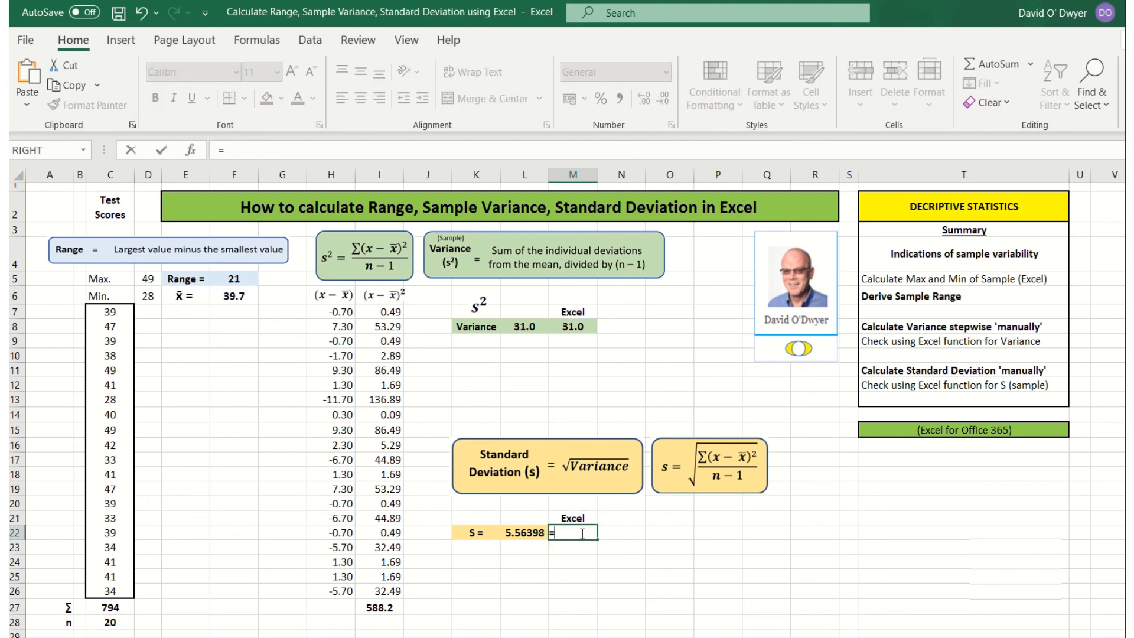
pyautogui.write('st')
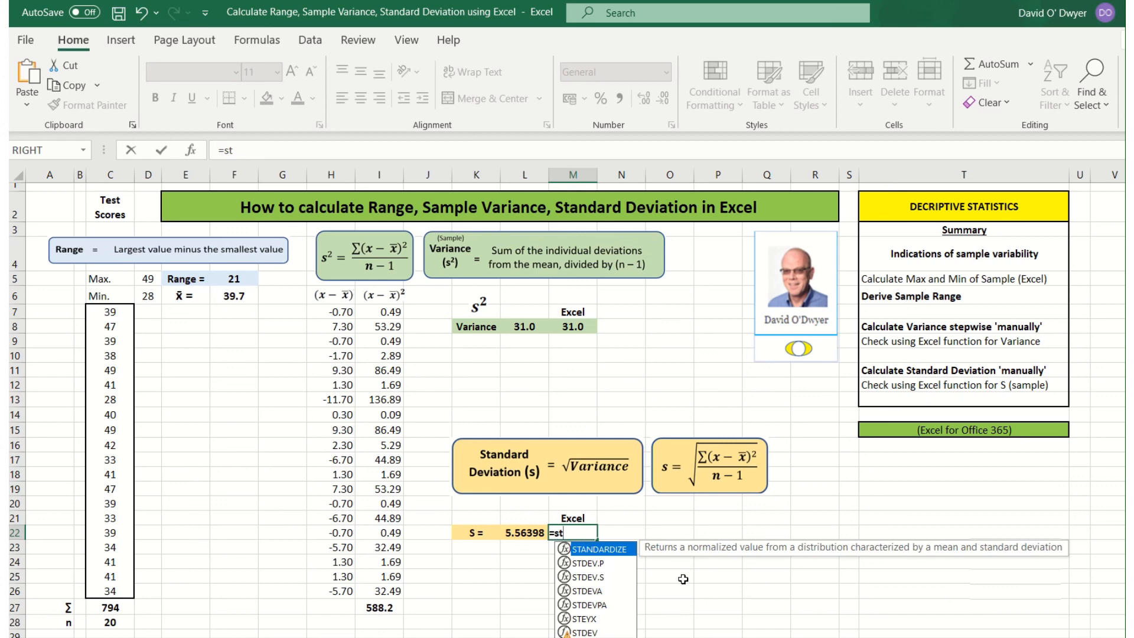
pyautogui.write('d')
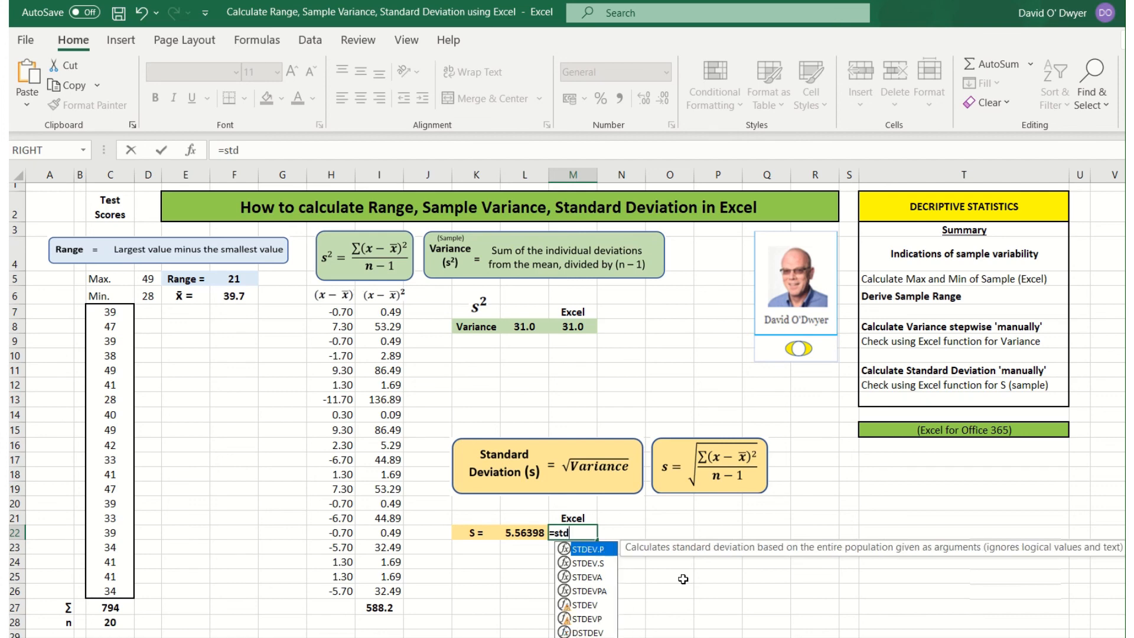
pyautogui.write('ev.s(')
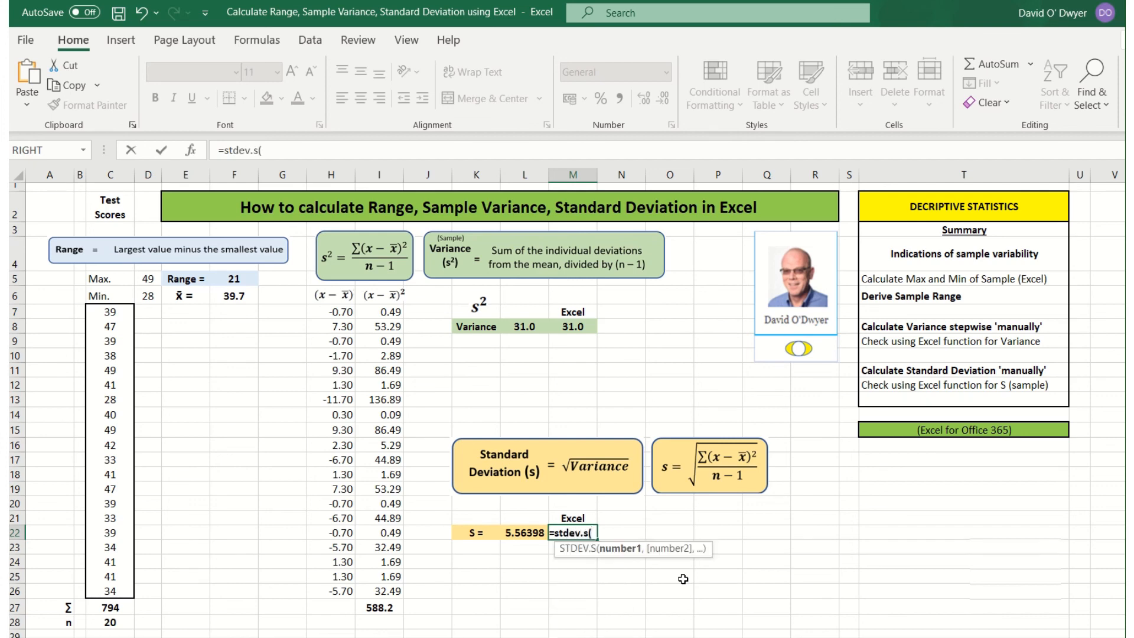
pyautogui.moveTo(111, 312); pyautogui.dragTo(112, 588)
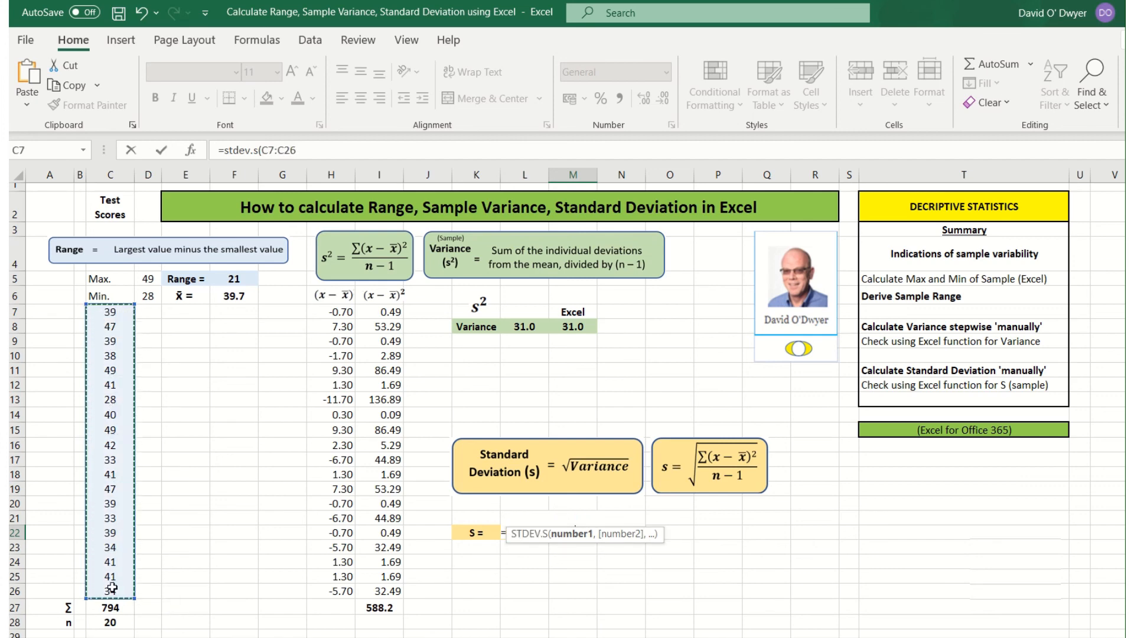
pyautogui.write(')')
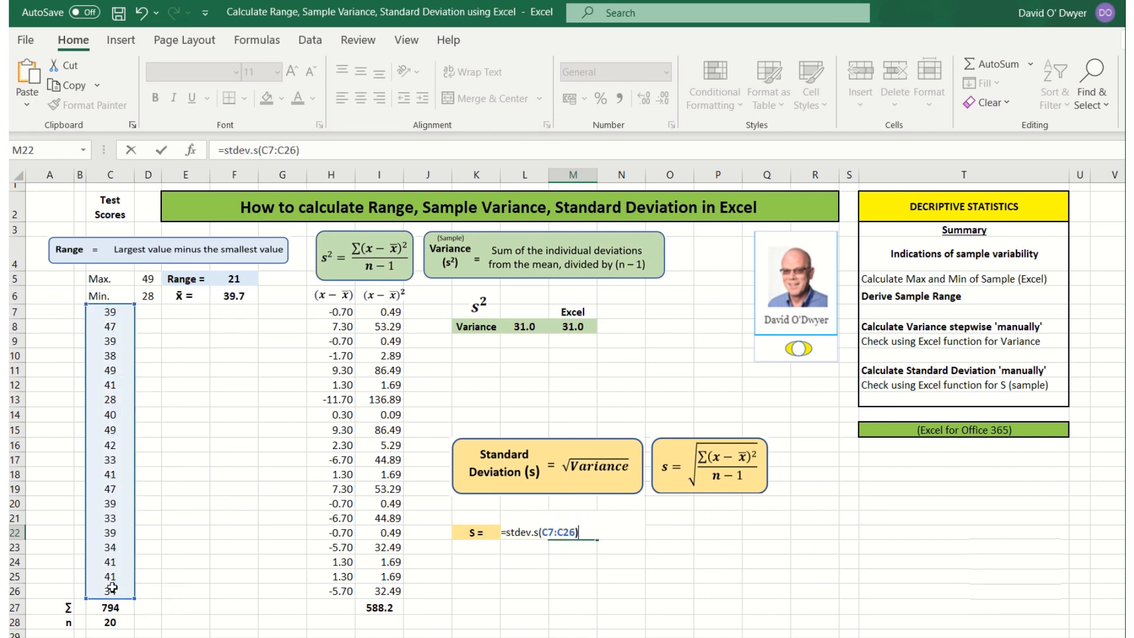
pyautogui.press('Return')
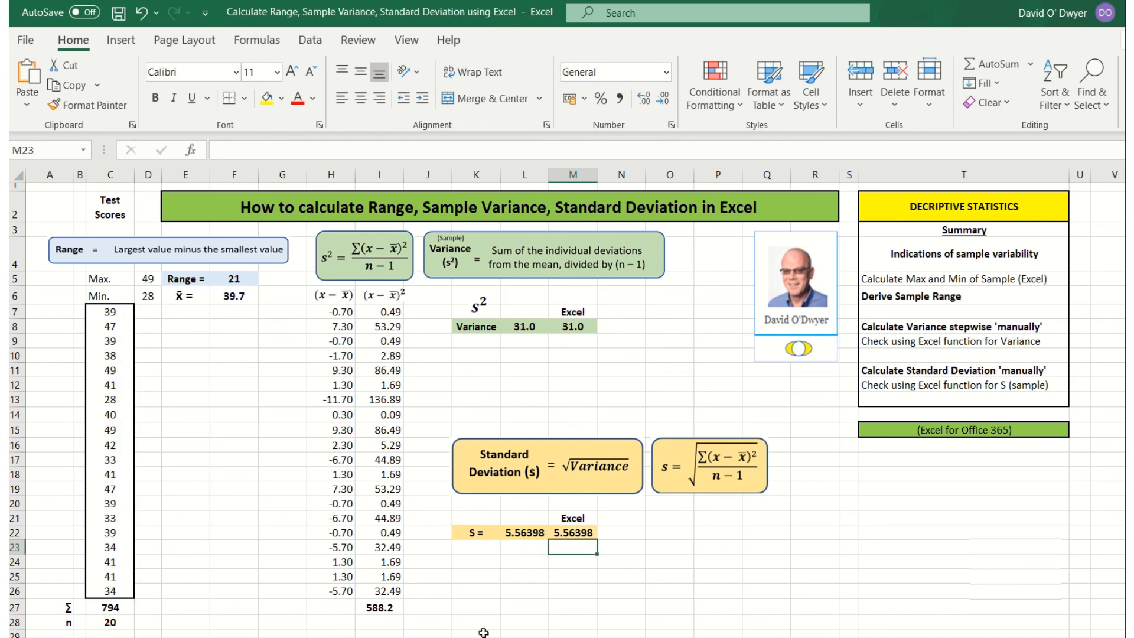